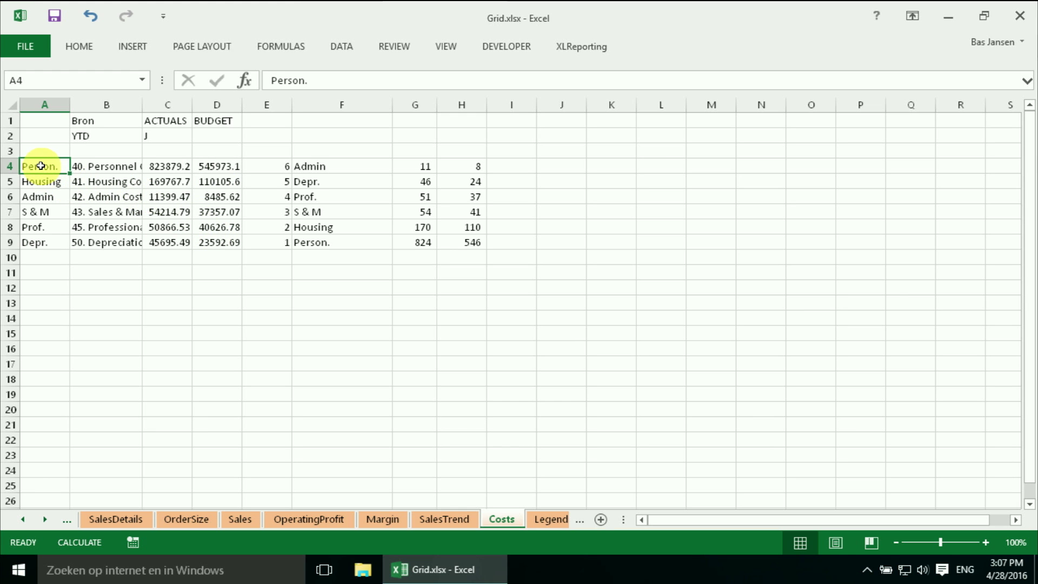
Step: Select the category labels A4:A9 together with the ACTUALS and BUDGET values C4:D9
left_click_drag(42, 188, 39, 224)
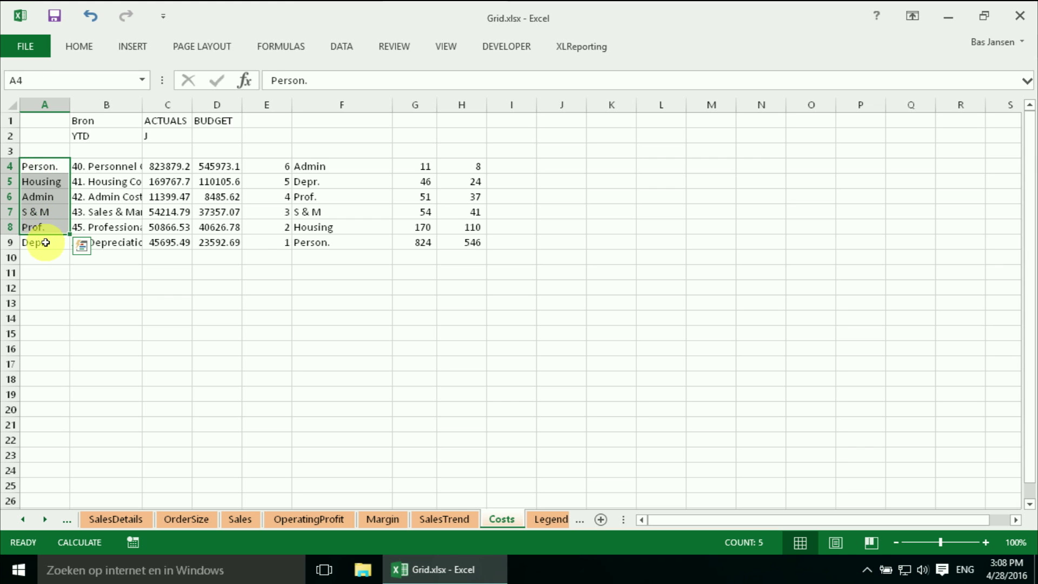
left_click(45, 243)
left_click(37, 167)
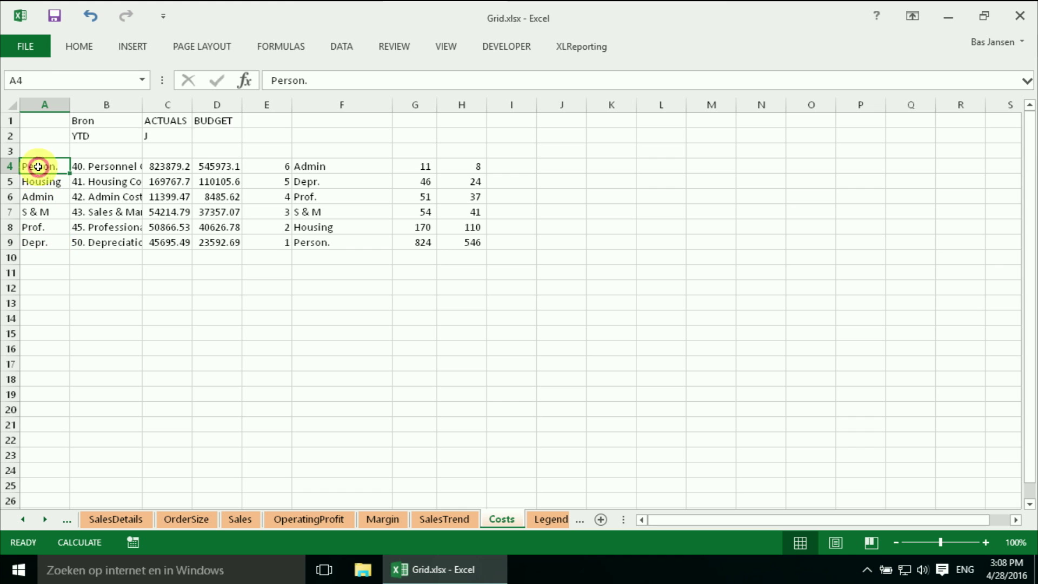
left_click_drag(38, 166, 41, 244)
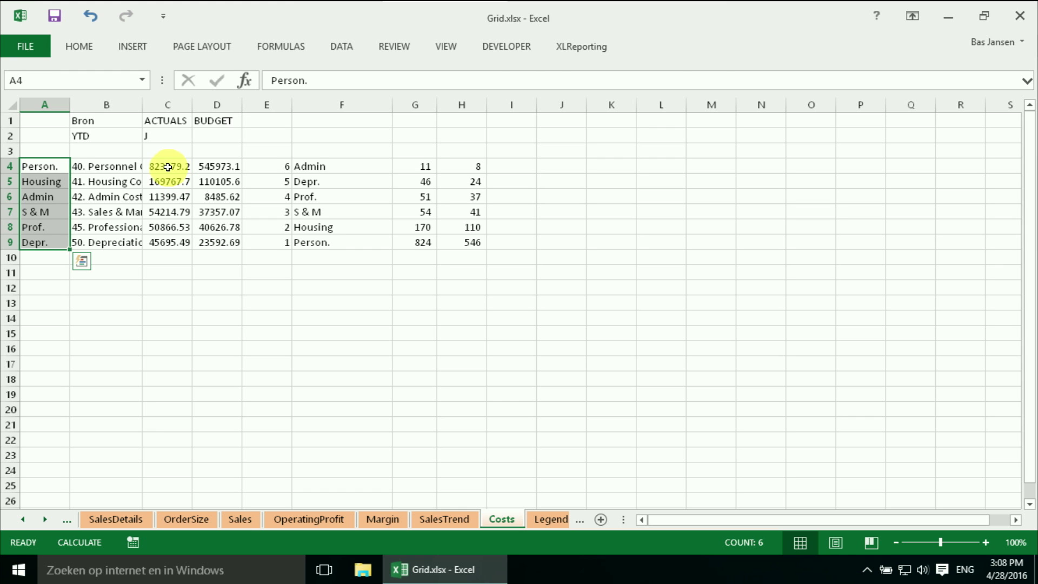
left_click_drag(168, 167, 219, 240)
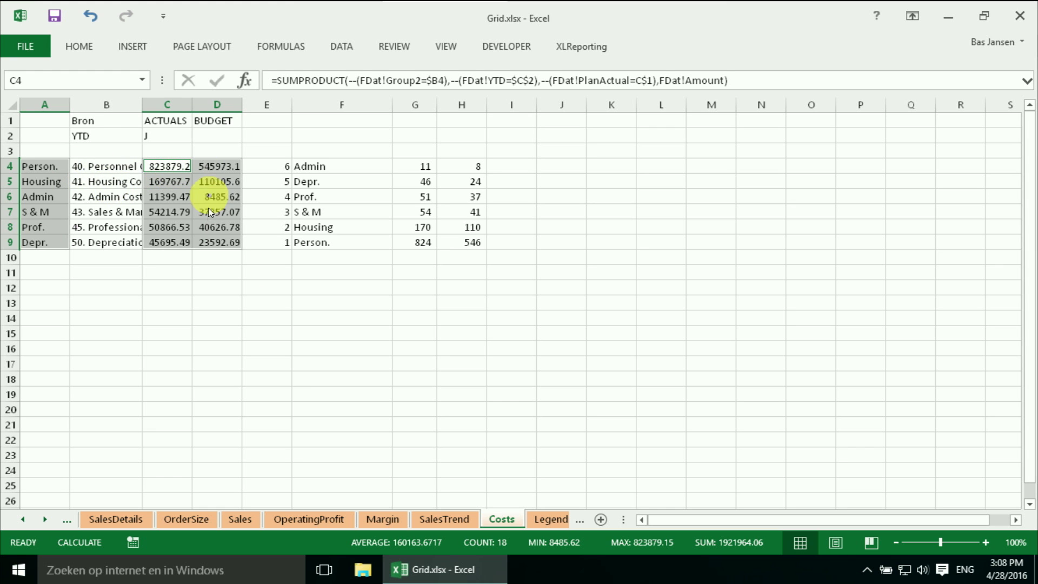
Step: Insert a 2-D clustered bar chart from the selected data and select its Series1 bars
left_click(133, 48)
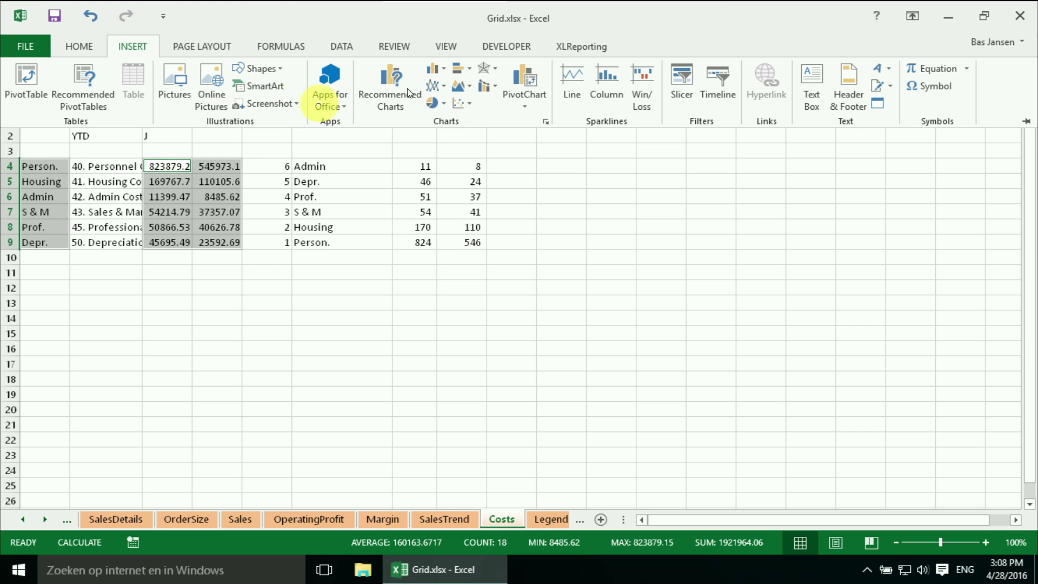
left_click(459, 69)
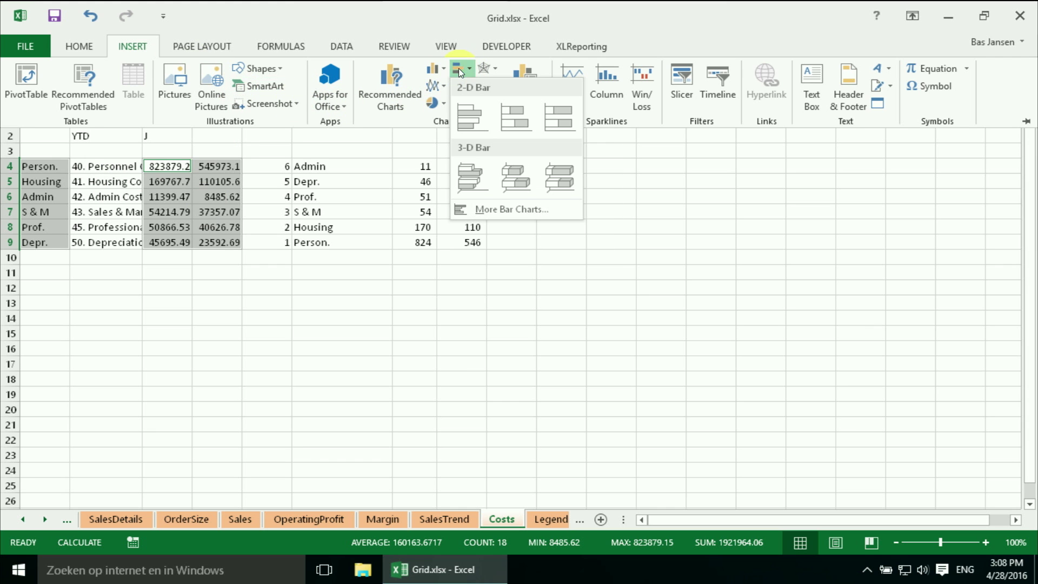
left_click(463, 116)
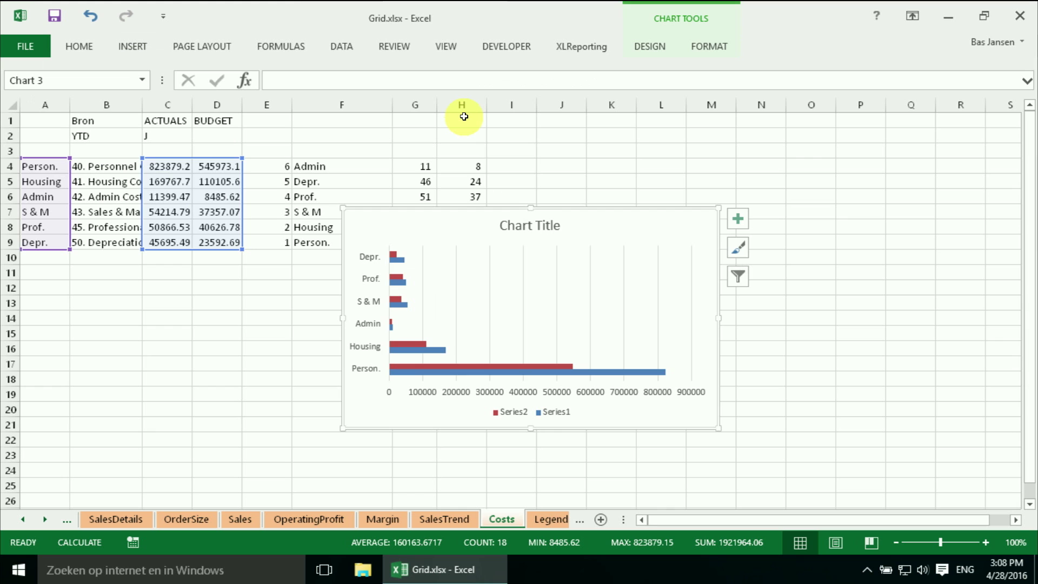
left_click(604, 373)
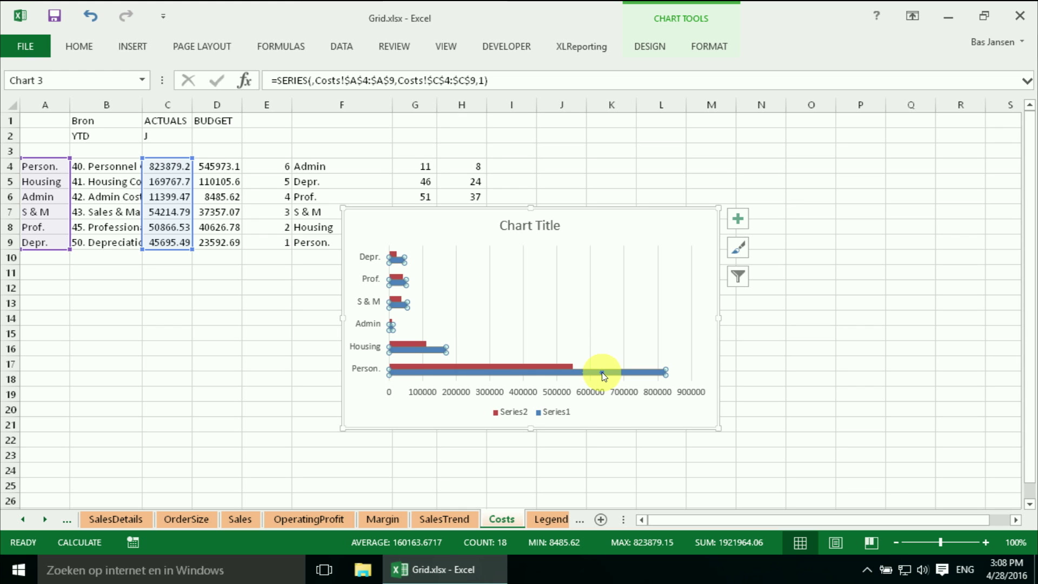
Step: Plot Series1 on the secondary axis with a gap width of 200%
right_click(604, 373)
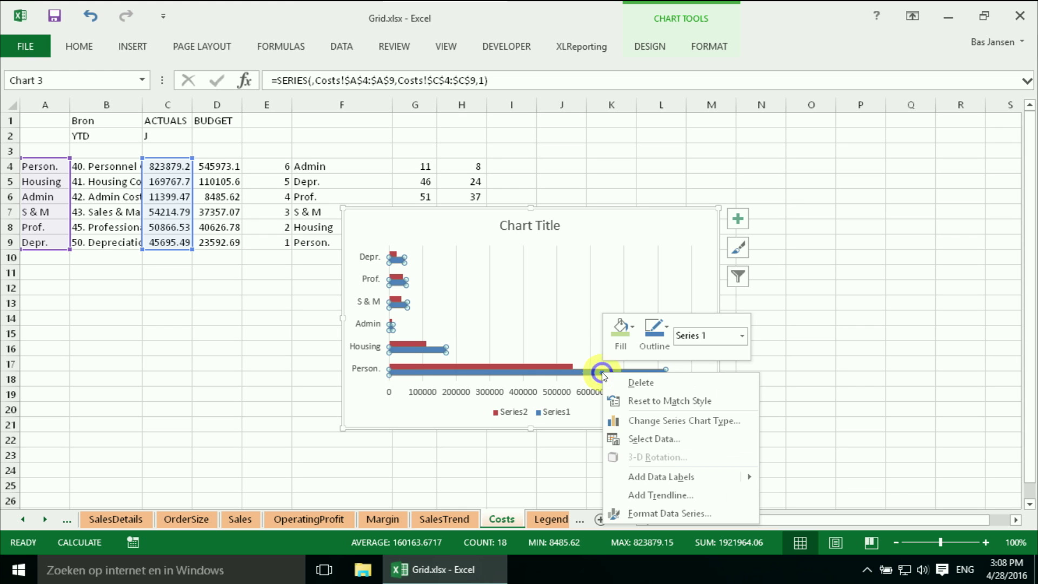
left_click(644, 513)
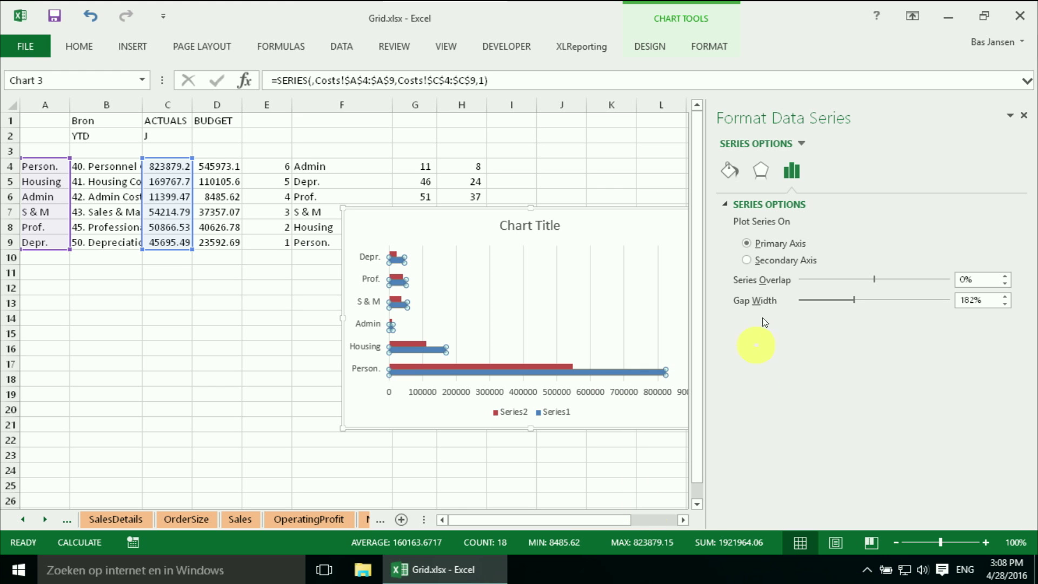
left_click(747, 260)
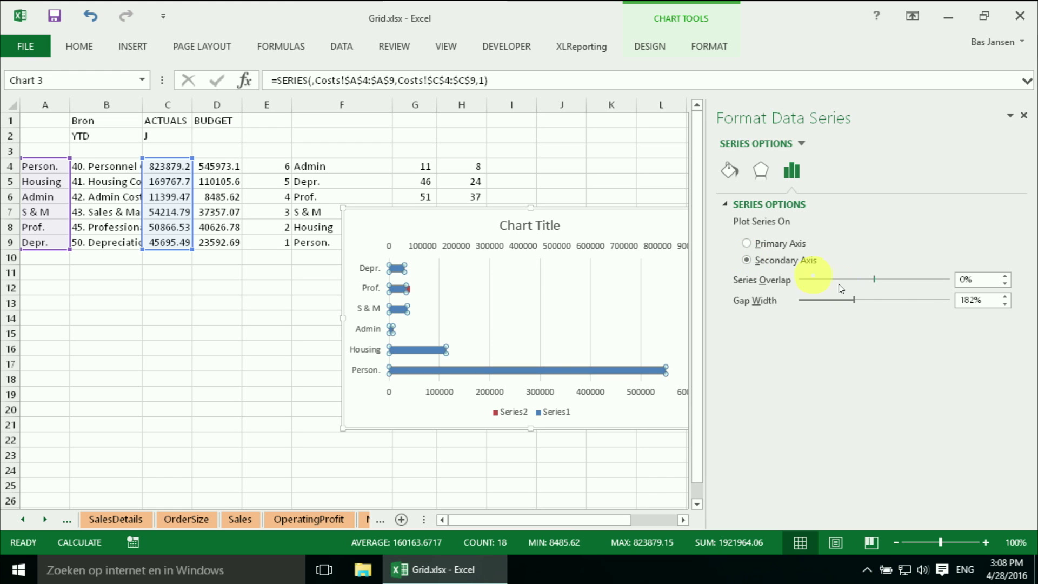
left_click(981, 300)
left_click_drag(983, 303, 940, 299)
type("200")
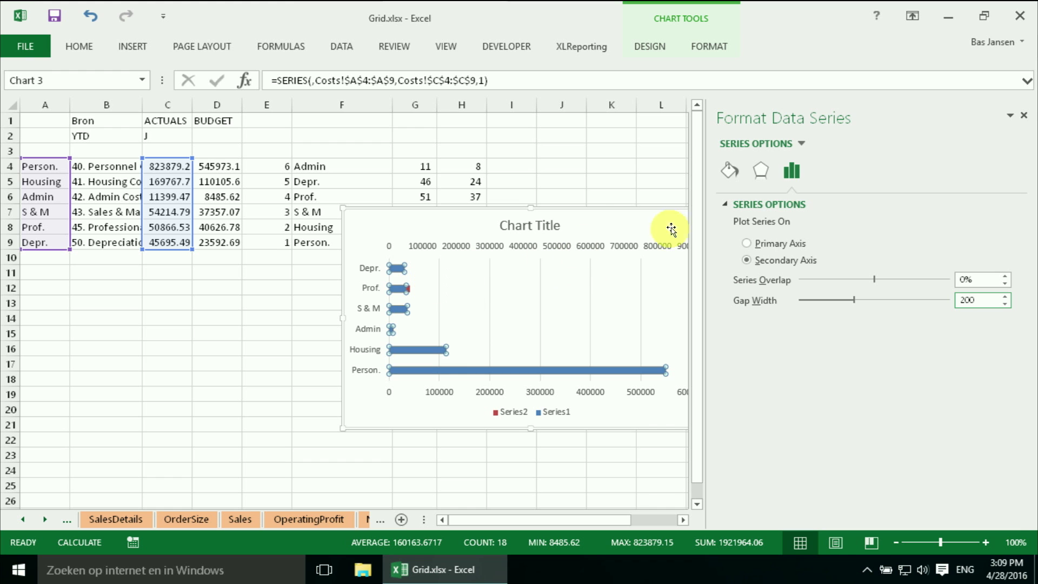
Step: Give Series 2 a gap width of 50%
left_click(801, 144)
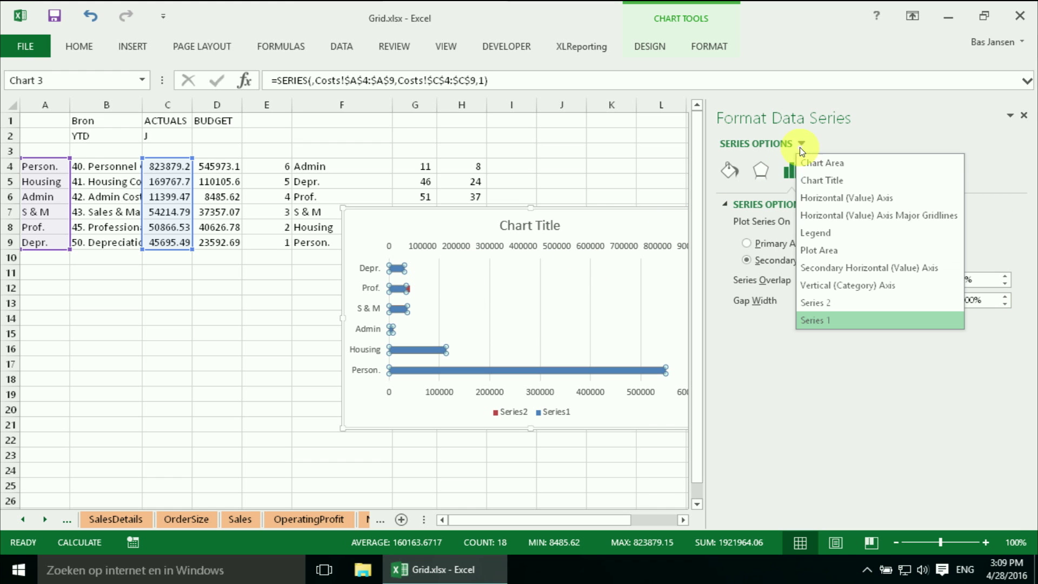
left_click(819, 305)
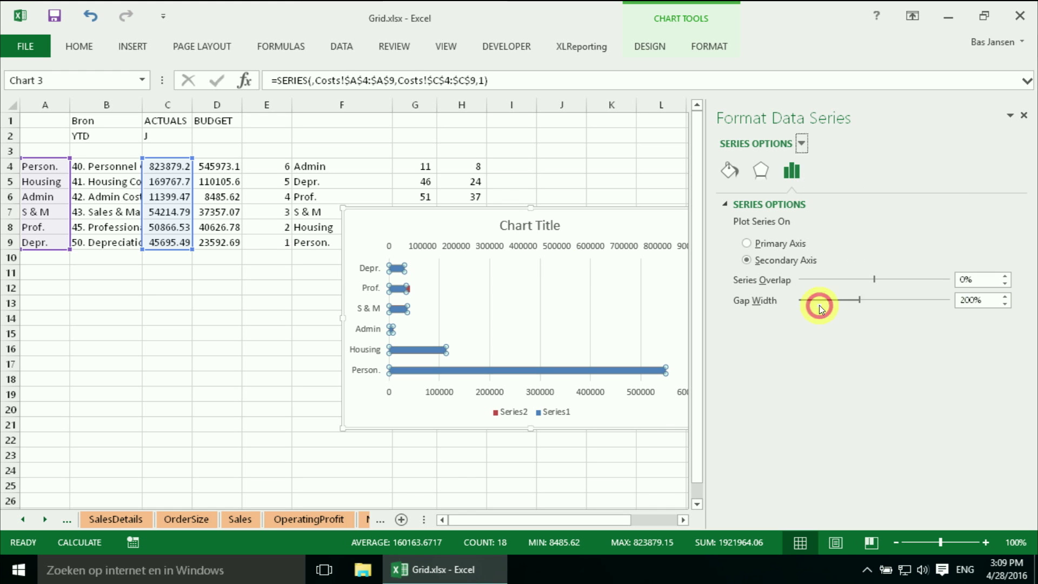
left_click(985, 301)
double_click(958, 298)
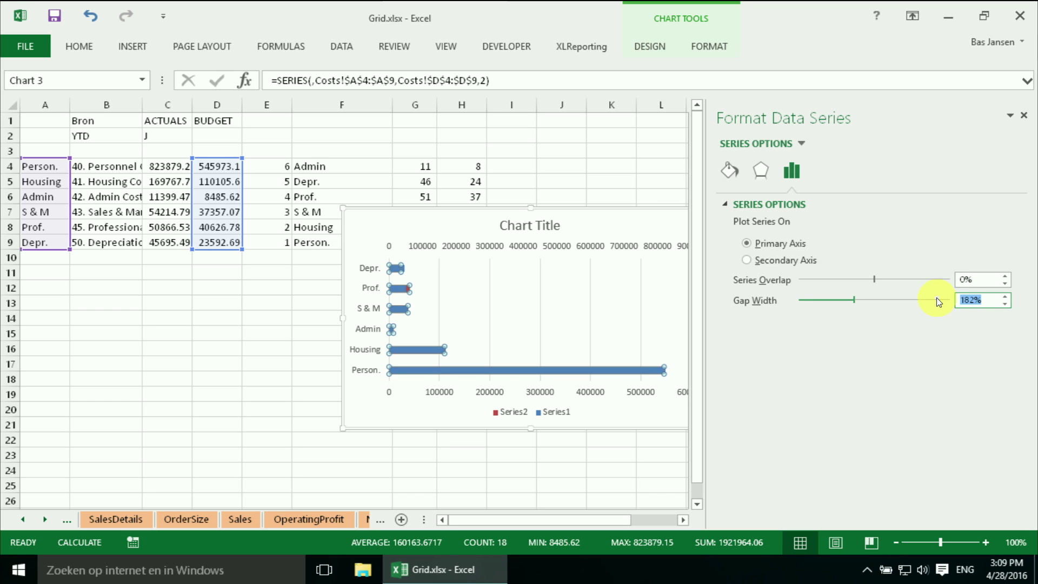
type("50")
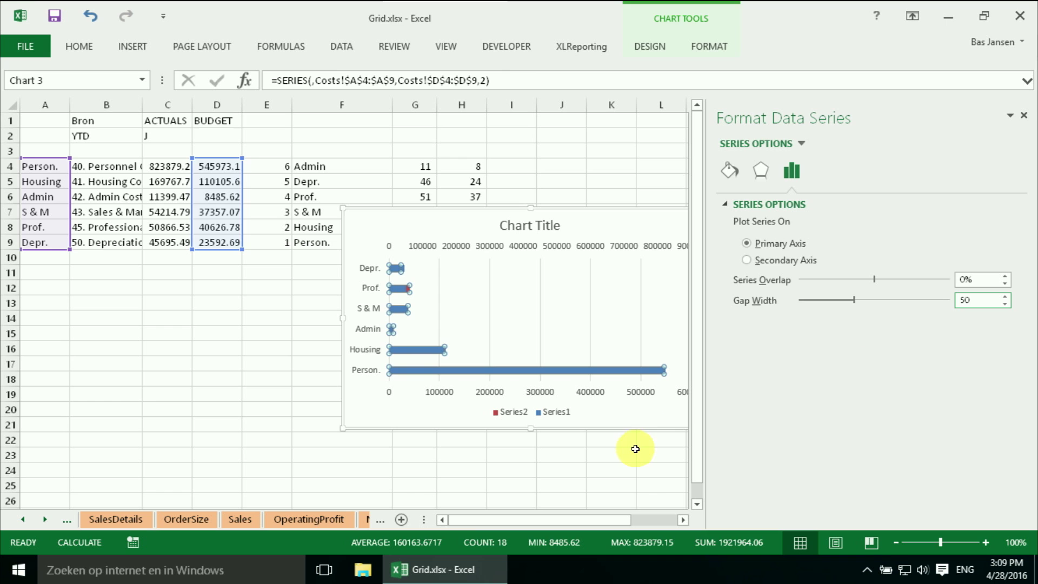
left_click(627, 466)
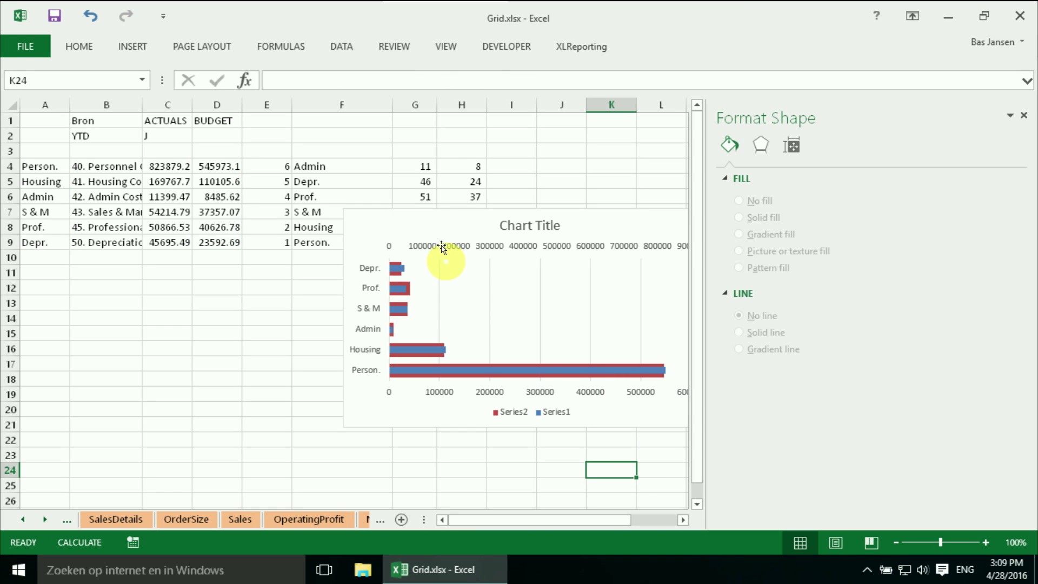
Step: Move the chart below the data table and set the bottom axis maximum bound
left_click_drag(427, 216, 237, 282)
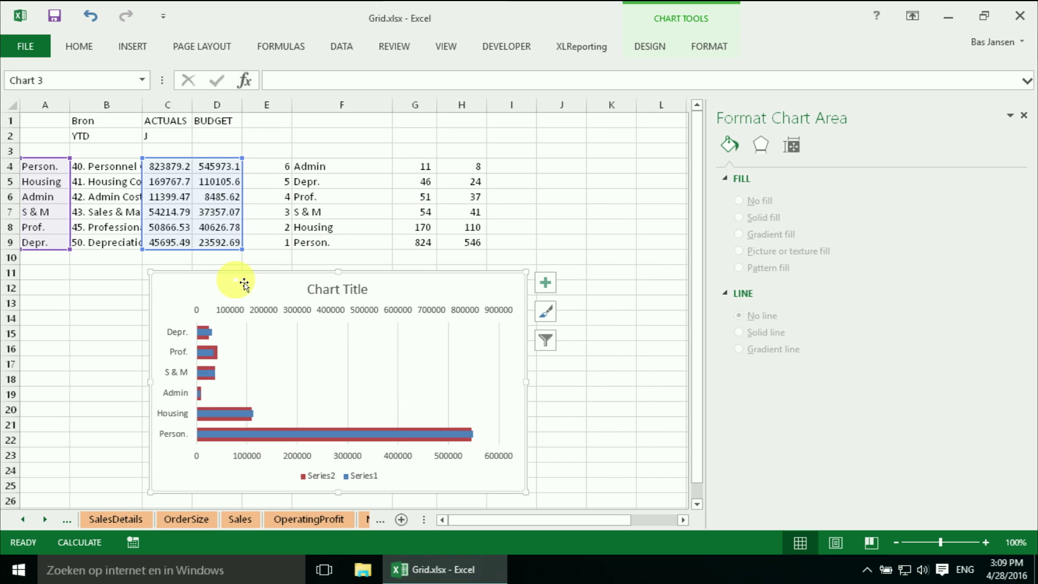
left_click(404, 455)
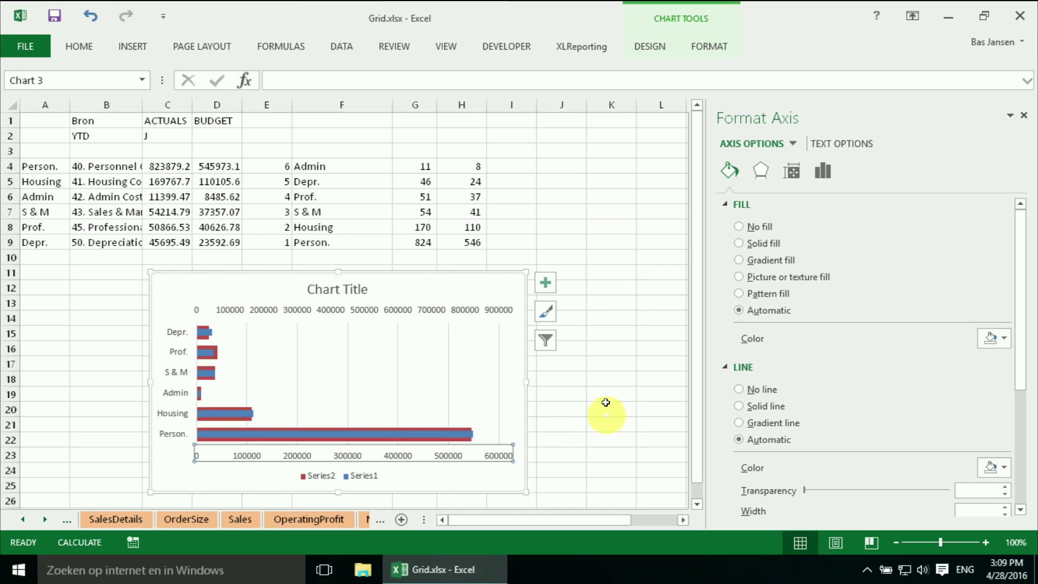
left_click(843, 148)
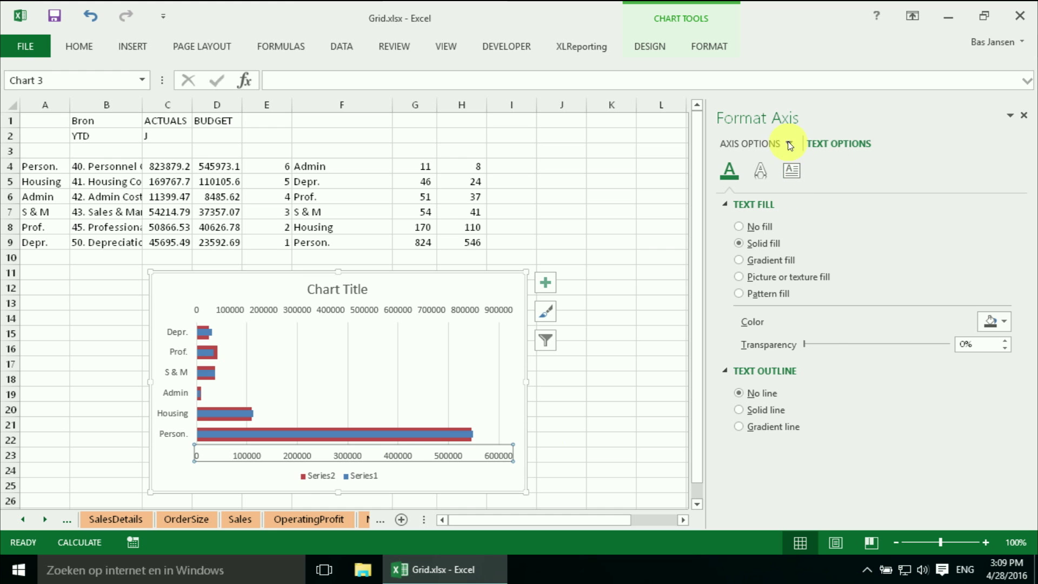
left_click(767, 144)
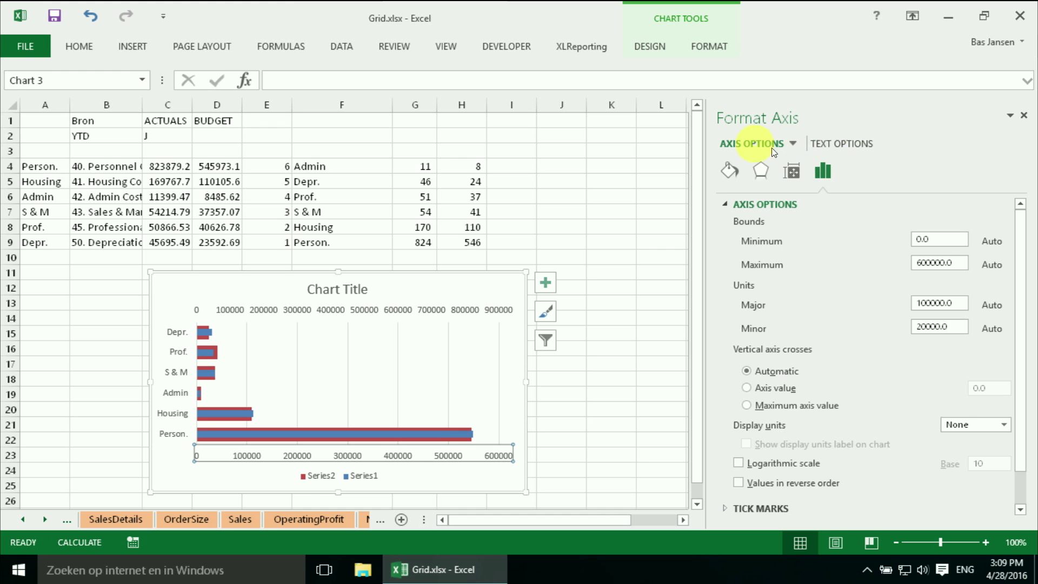
left_click(964, 262)
type("2")
left_click(393, 309)
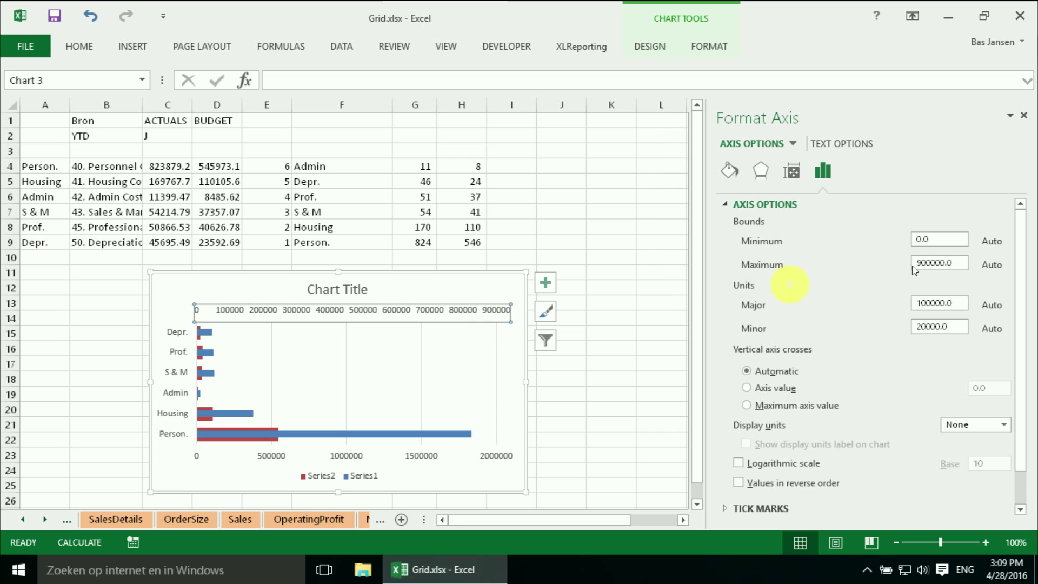
Step: Set the top axis maximum to 2000000, then delete that secondary top axis
left_click(955, 264)
left_click_drag(950, 265, 891, 268)
type("2")
left_click(663, 318)
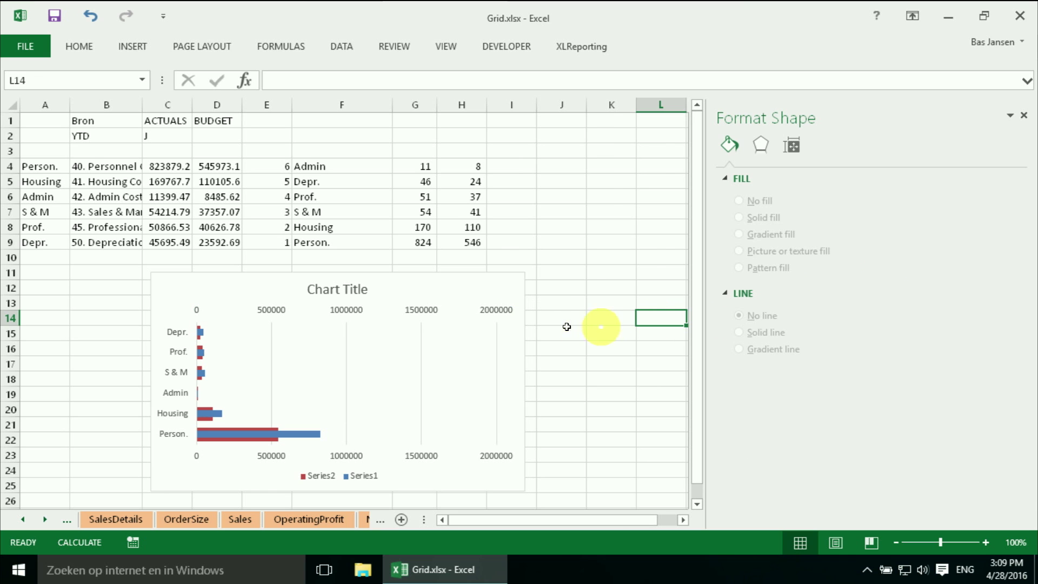
left_click(425, 313)
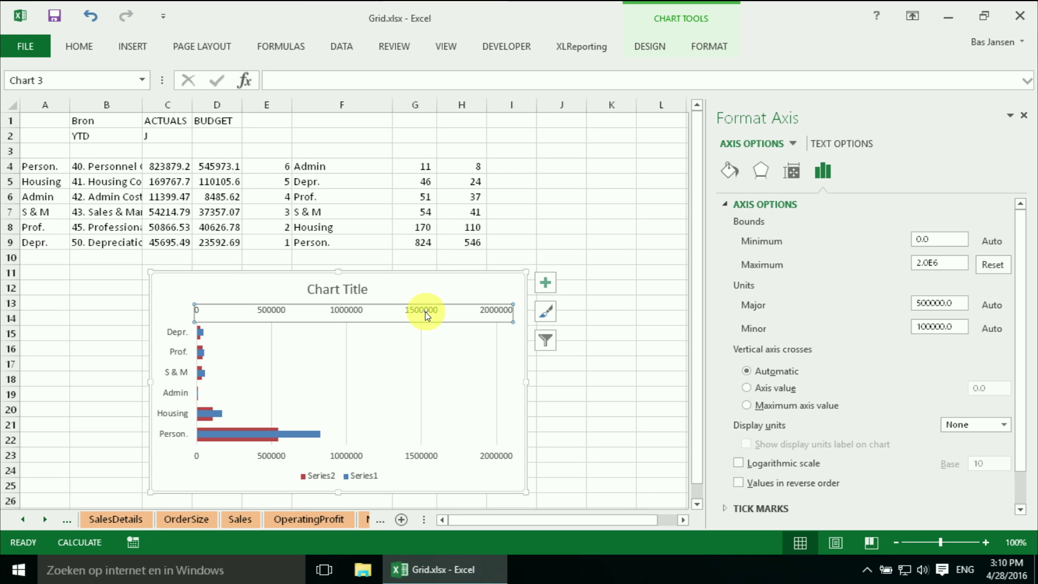
key("Delete")
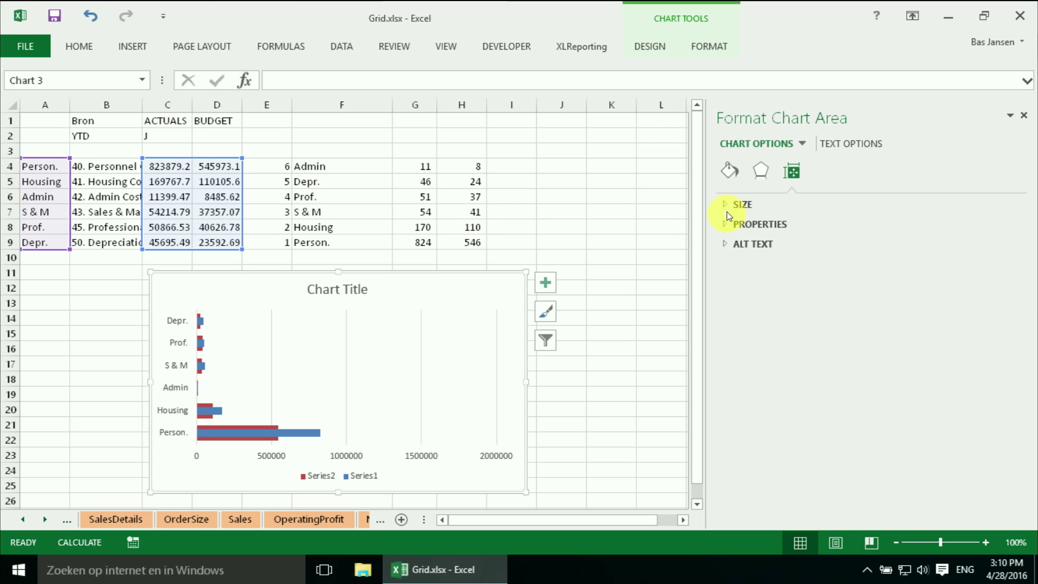
left_click(294, 431)
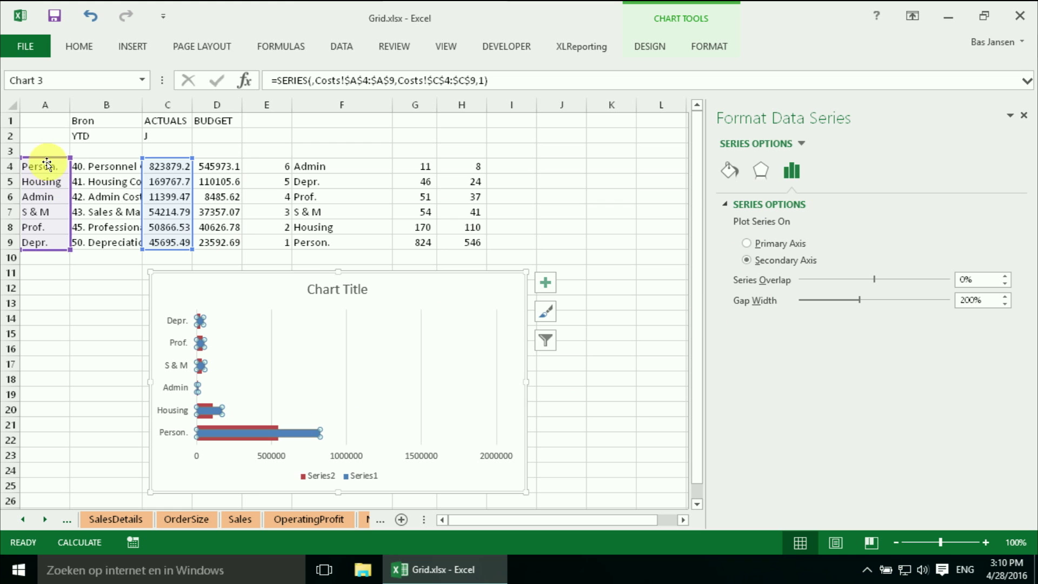
Step: Sort rows A4:D9 by column C (ACTUALS) from smallest to largest
left_click_drag(46, 166, 208, 248)
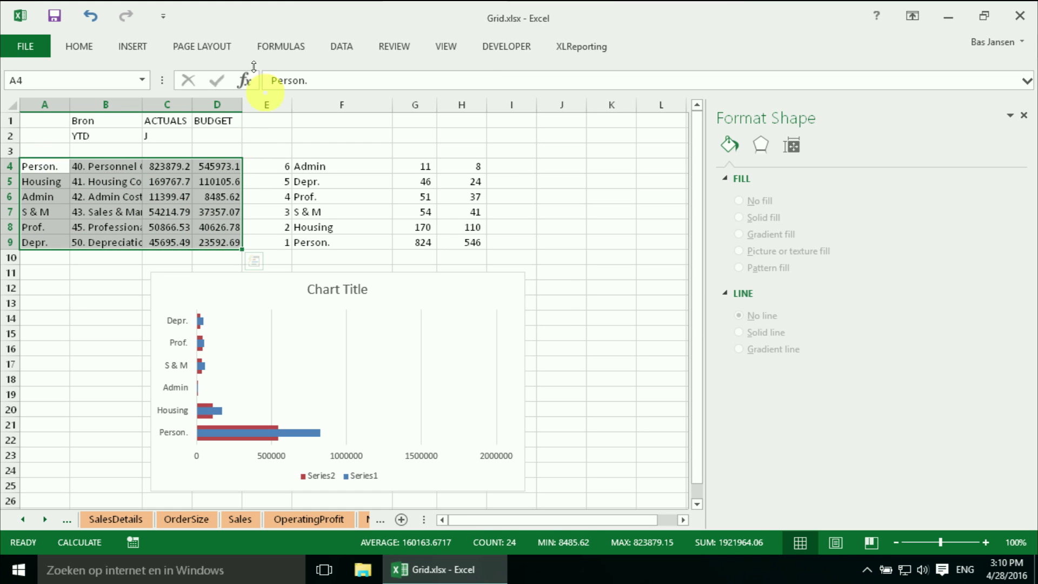
left_click(342, 46)
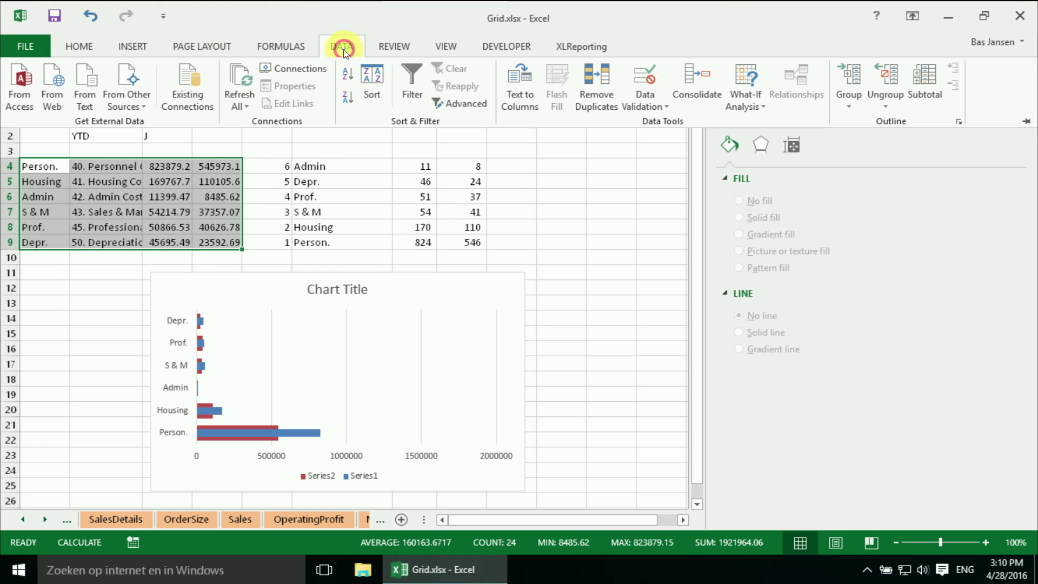
left_click(372, 77)
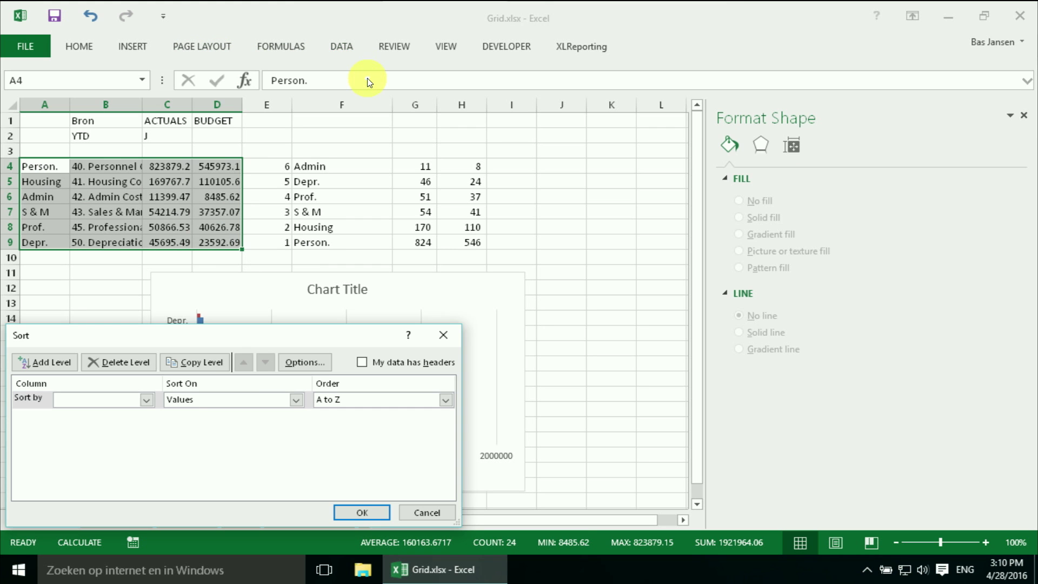
left_click(146, 400)
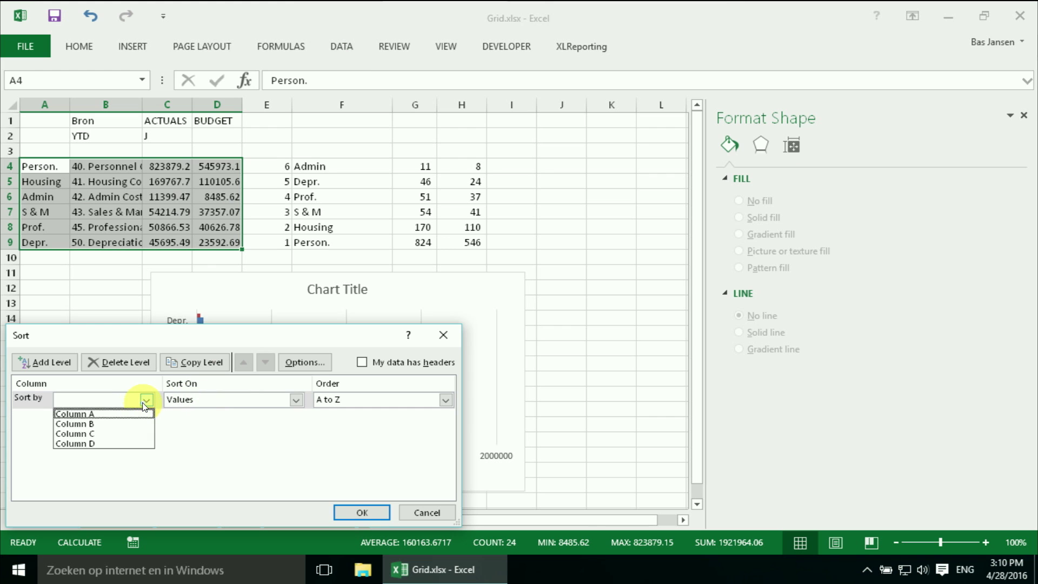
left_click(100, 434)
left_click(360, 511)
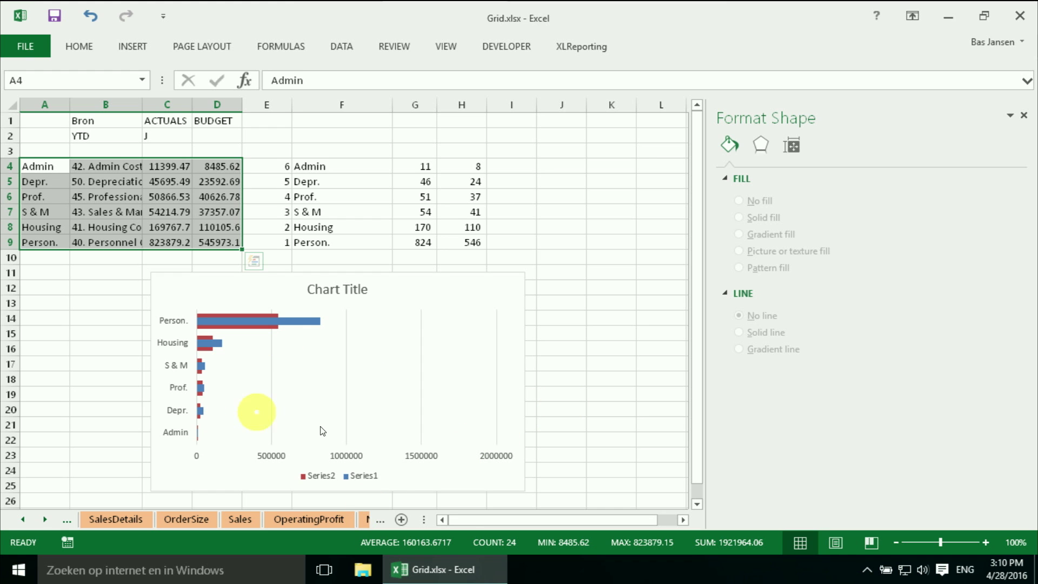
Step: Delete the chart title, legend and gridlines
left_click(335, 292)
key("Delete")
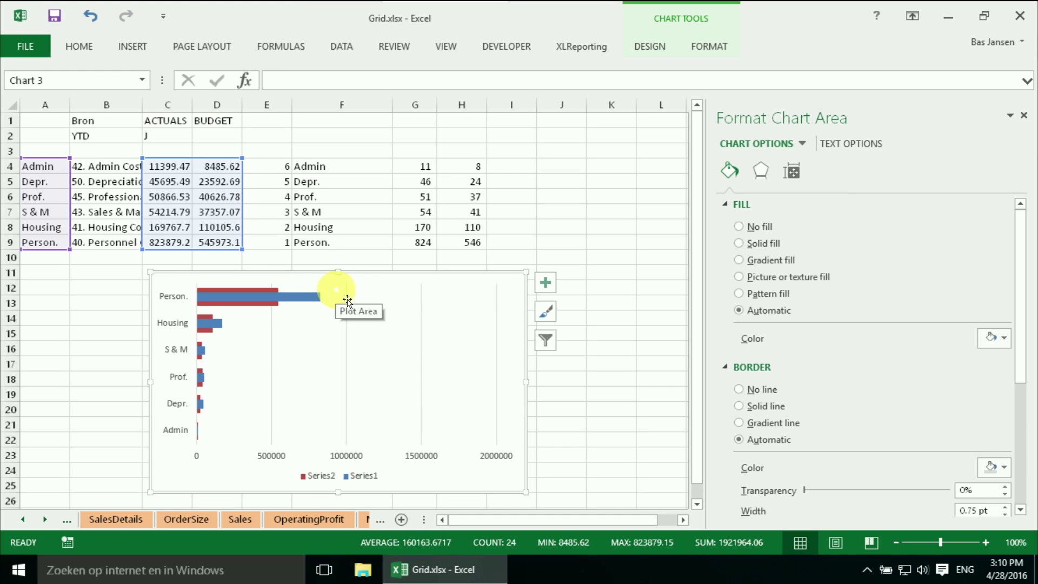
left_click(350, 477)
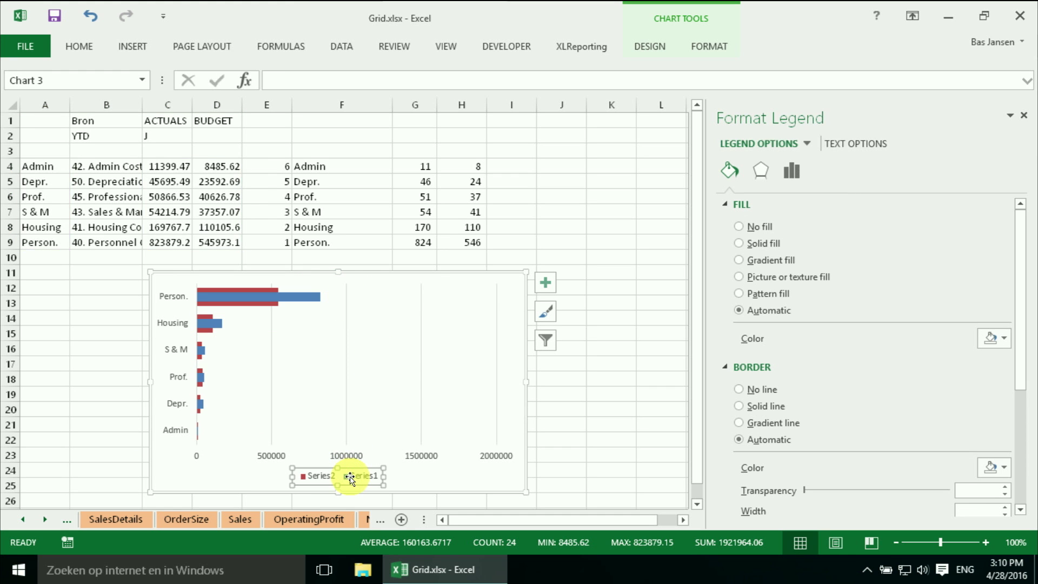
key("Delete")
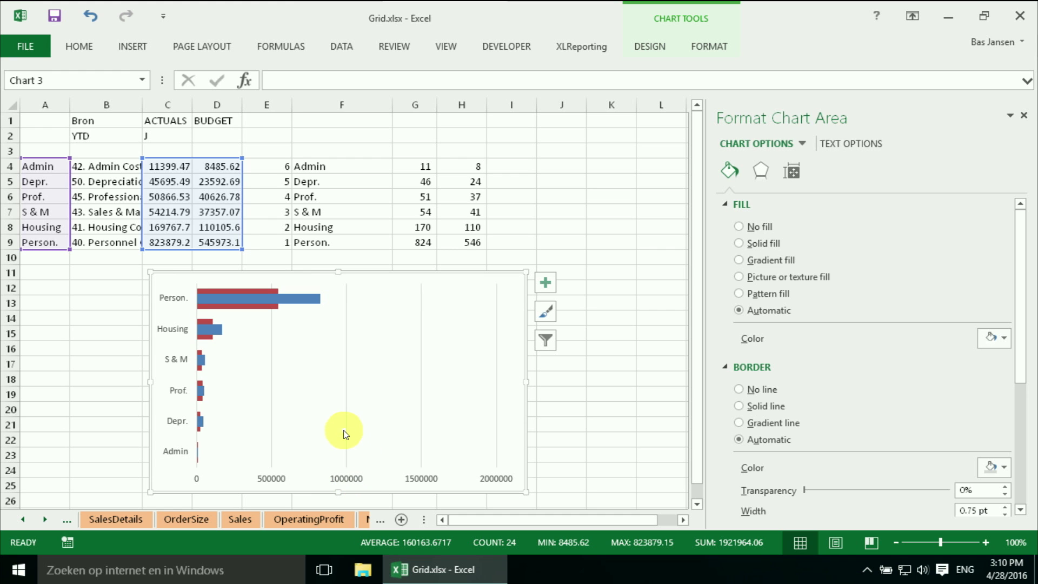
left_click(344, 434)
key("Delete")
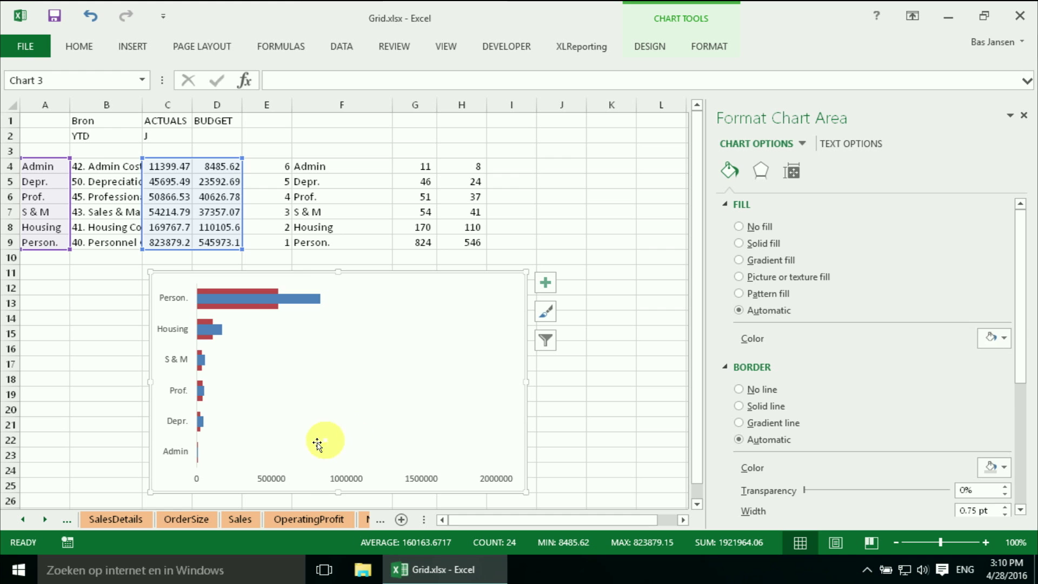
Step: Give the value axis the custom number format #,##0, to show thousands
left_click(343, 478)
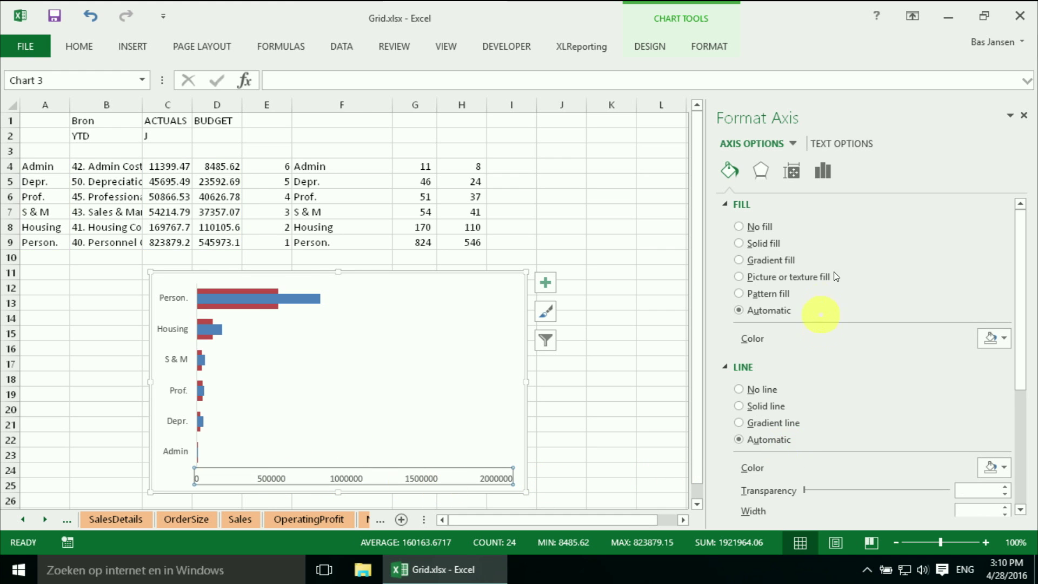
left_click(726, 204)
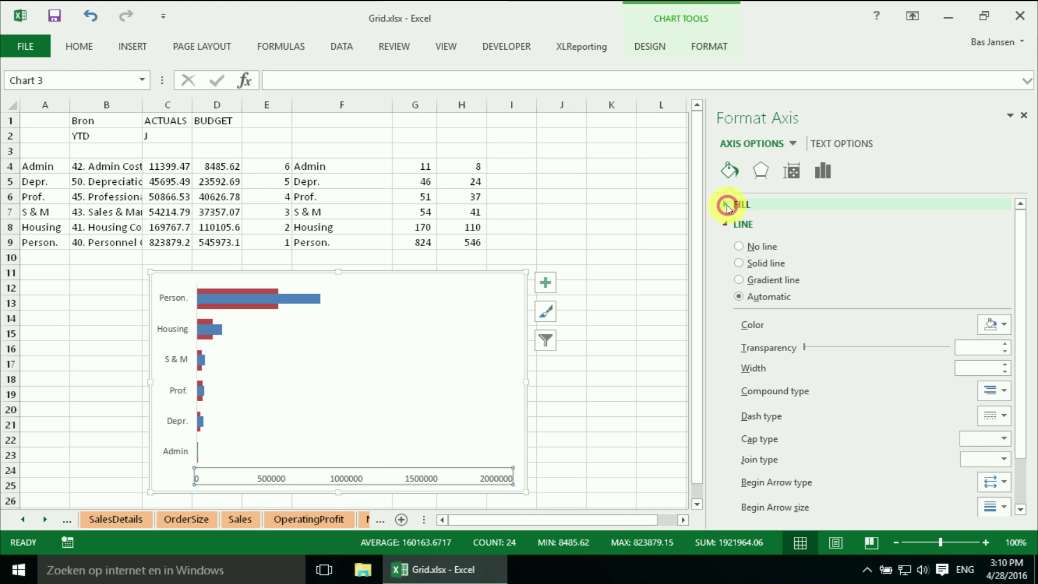
left_click(825, 180)
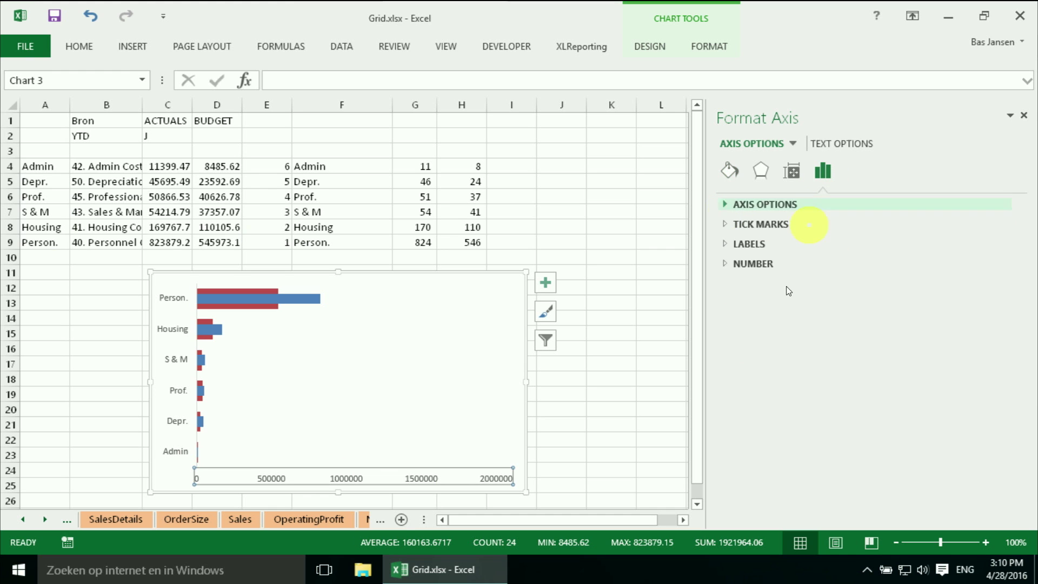
left_click(731, 269)
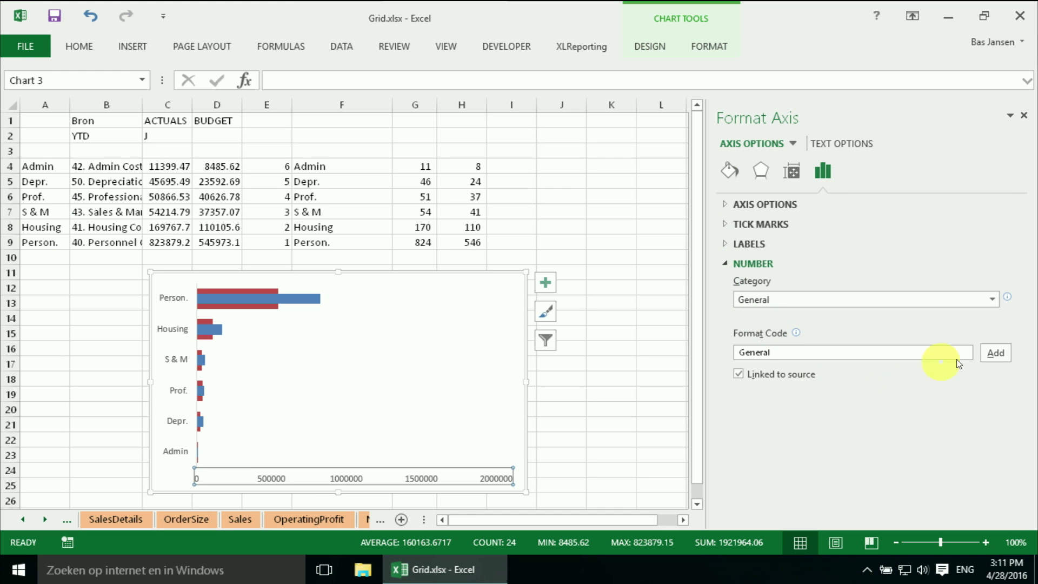
left_click(989, 303)
left_click(764, 473)
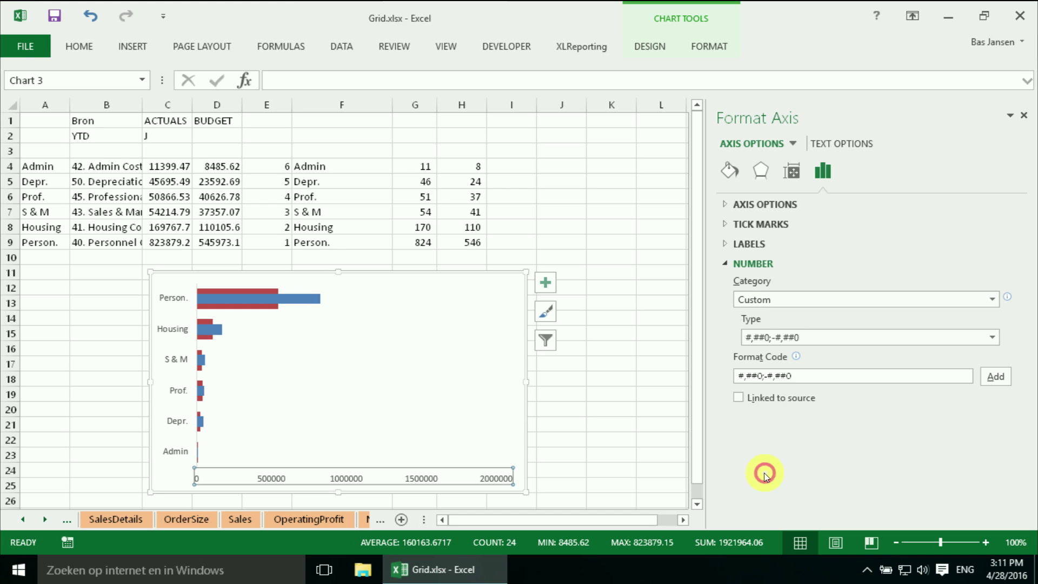
left_click(762, 375)
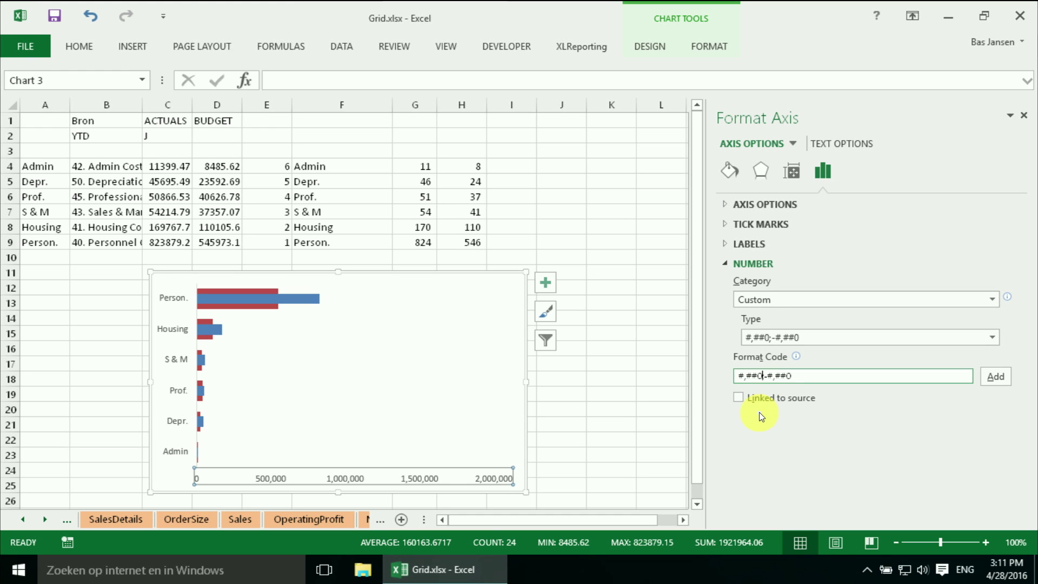
type(",")
left_click(768, 410)
left_click(991, 380)
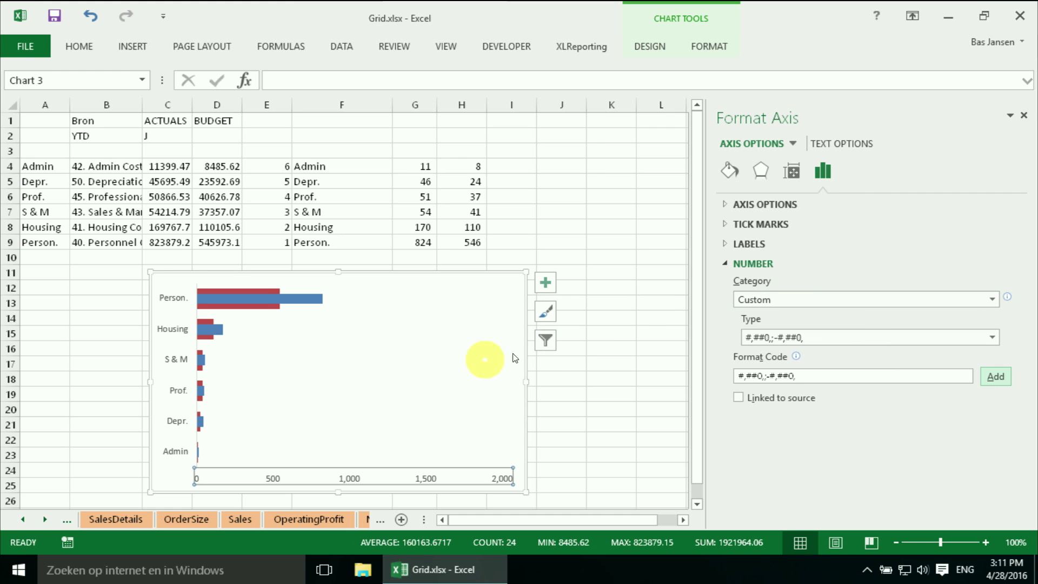
Step: Resize the chart area to 2.15" high and 2.2" wide
left_click(708, 46)
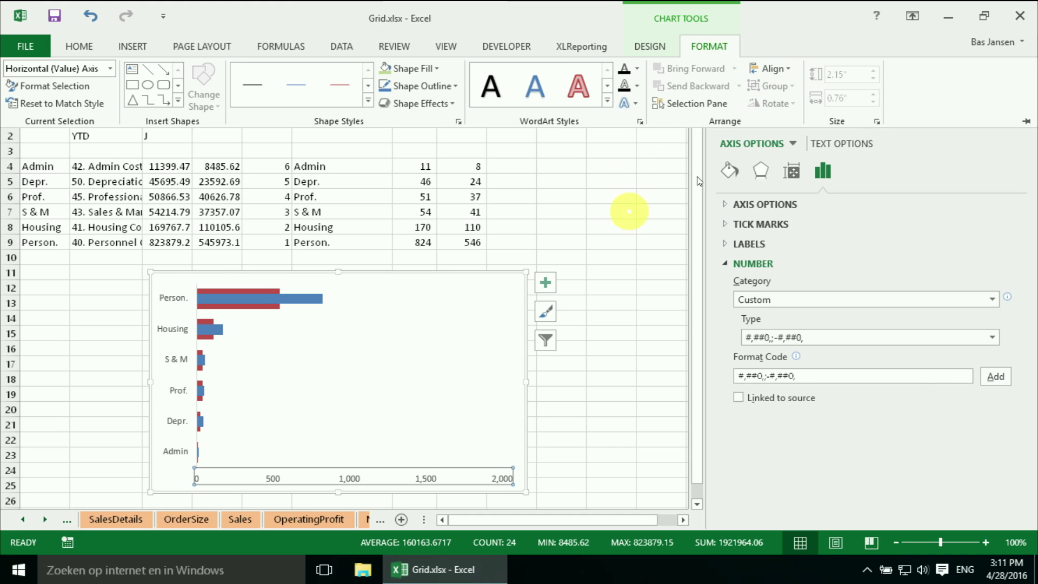
left_click(793, 145)
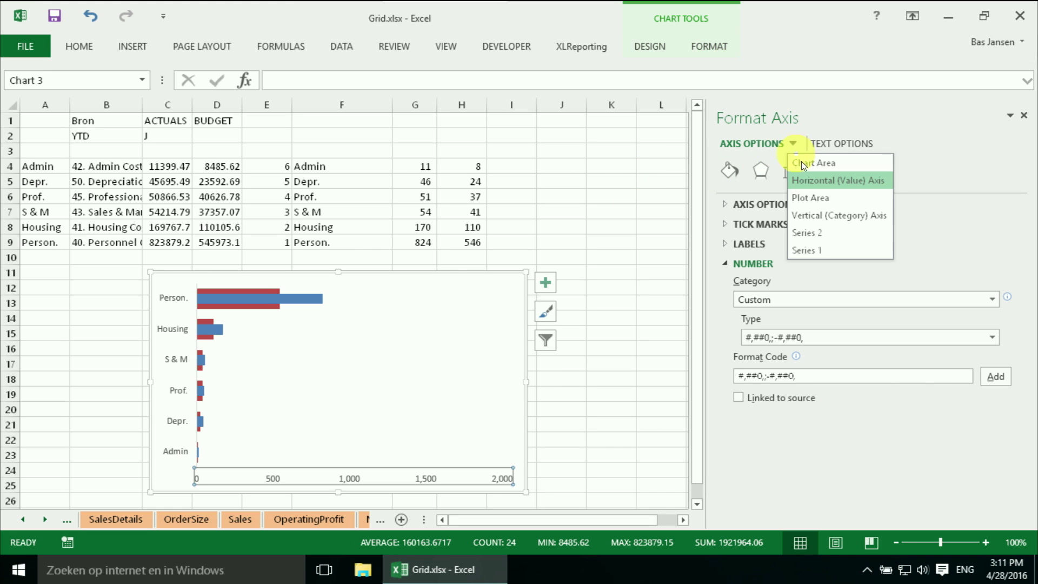
left_click(801, 161)
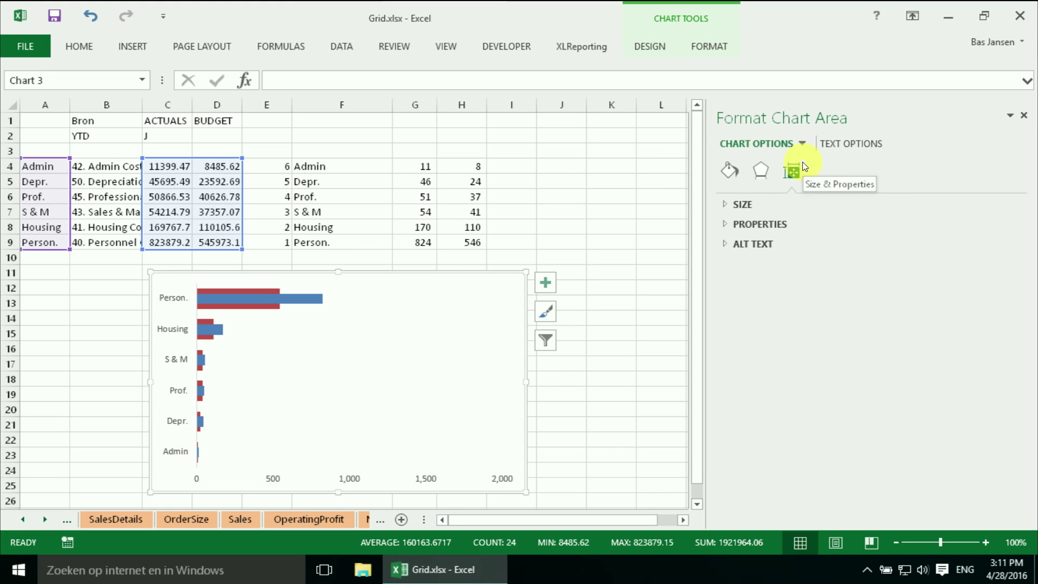
left_click(723, 204)
left_click(970, 223)
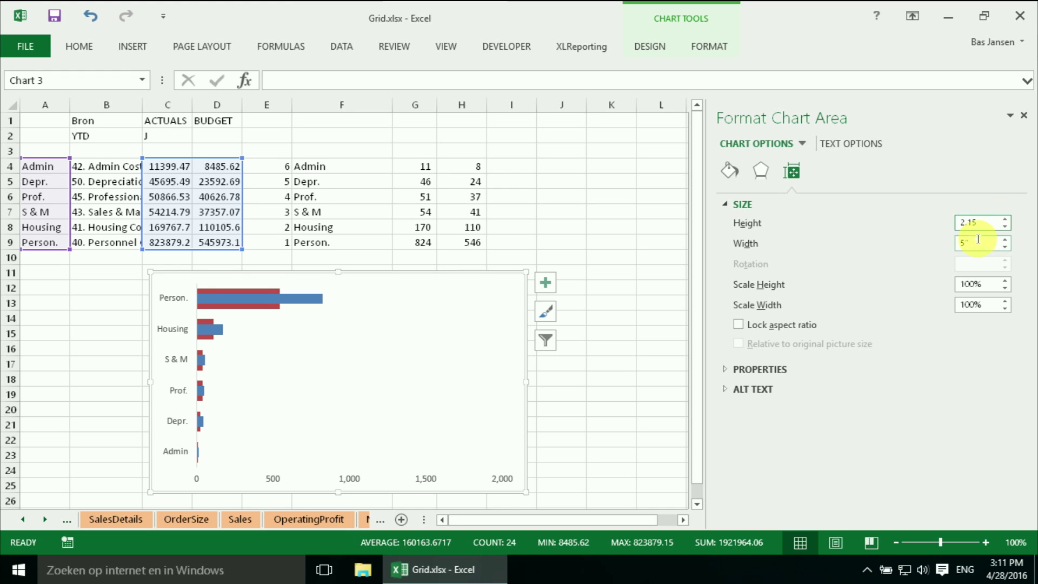
left_click(977, 242)
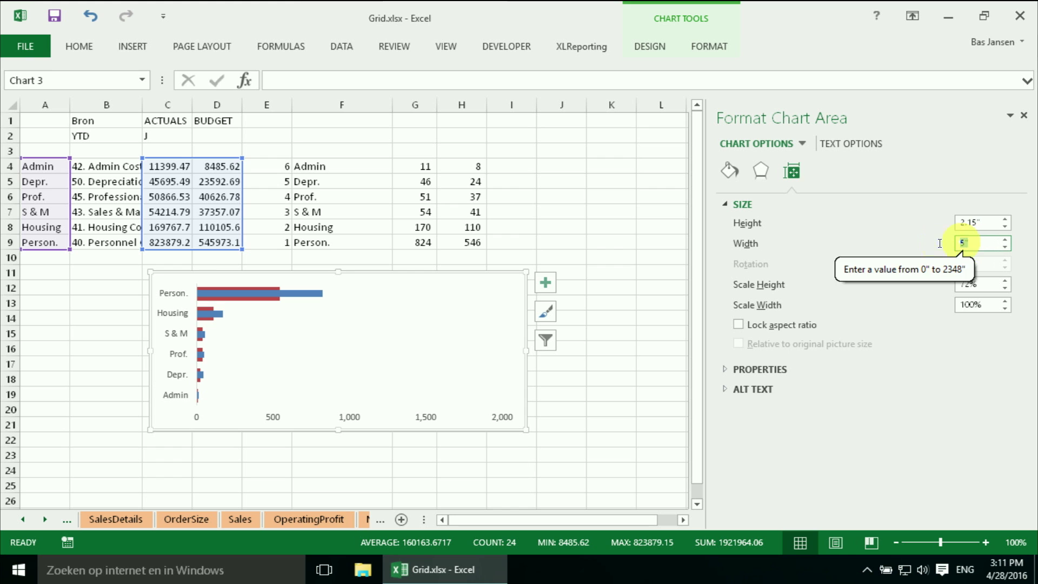
type("2.27")
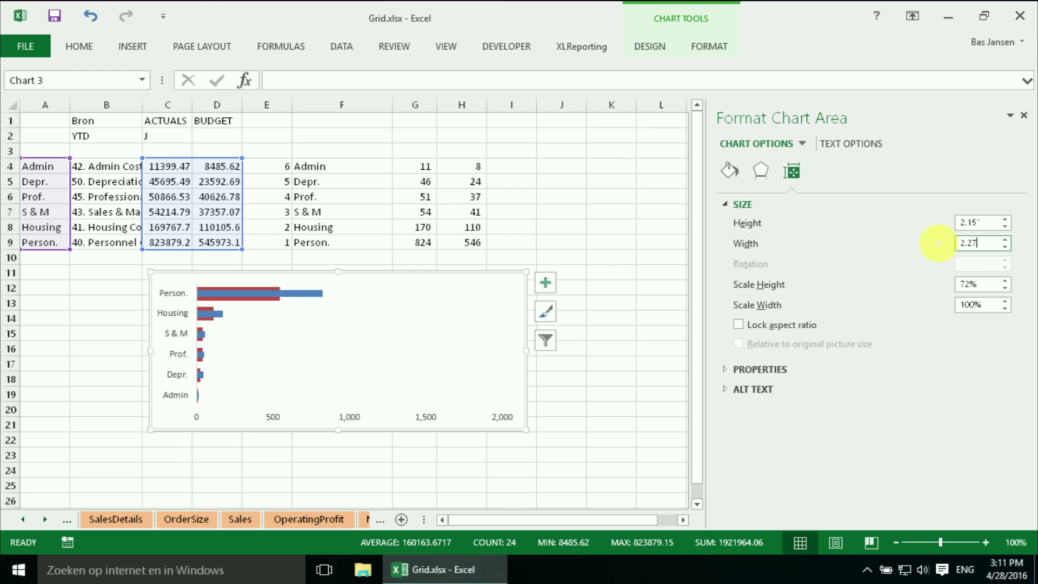
left_click(594, 360)
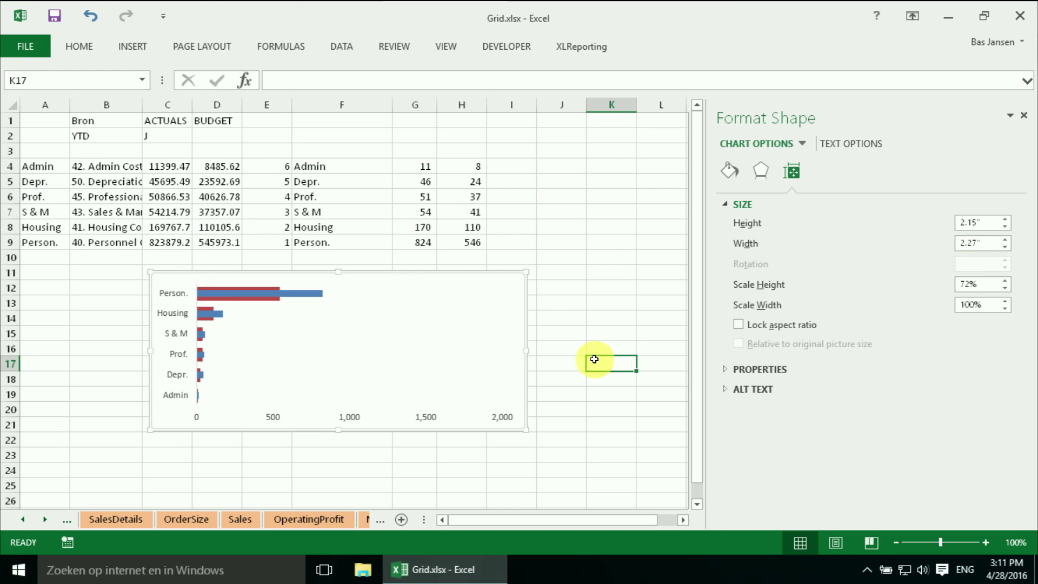
Step: Remove the chart's border line and give it no background fill
left_click(301, 369)
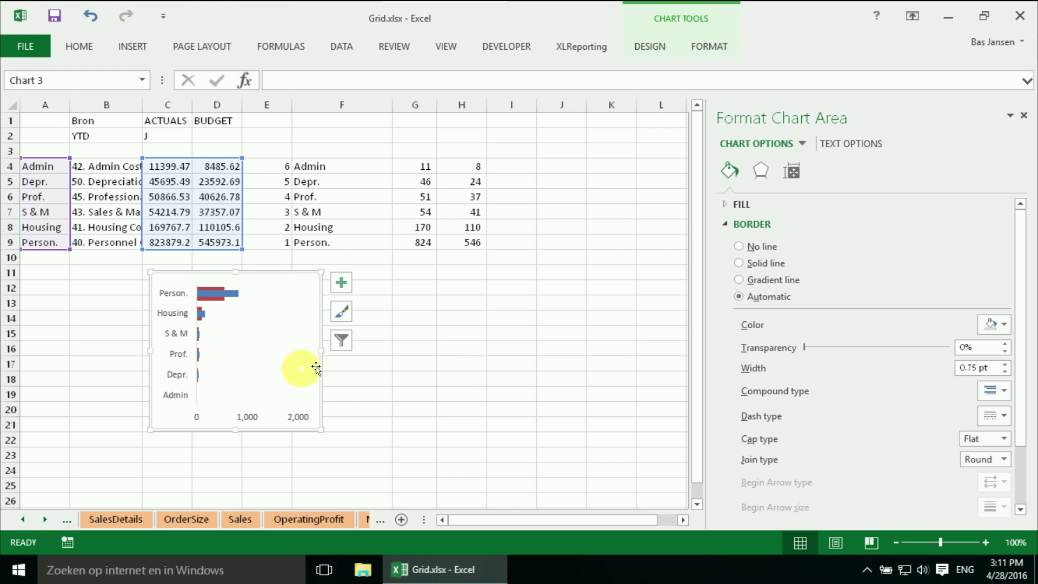
left_click(738, 246)
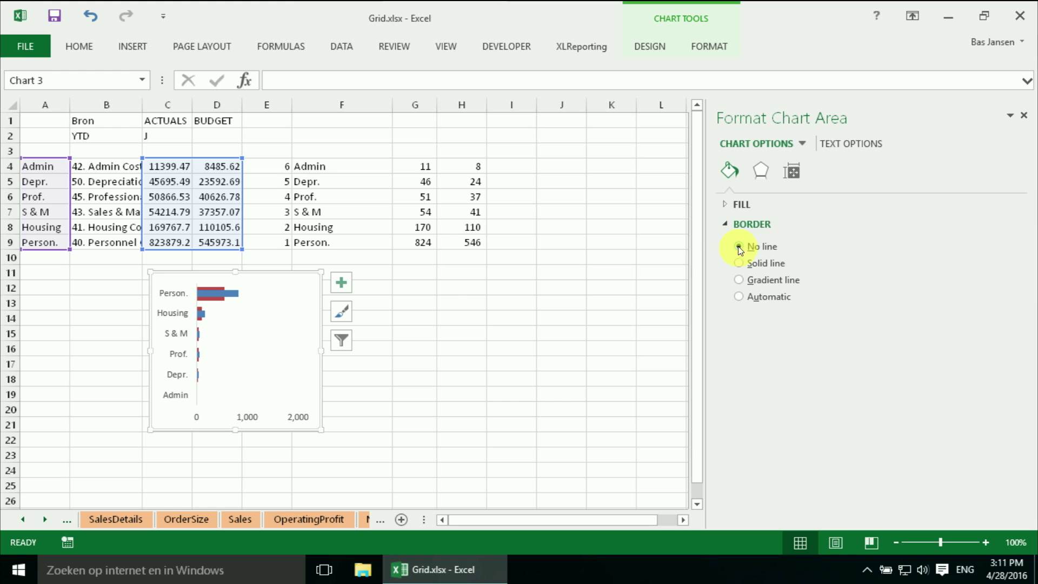
left_click(726, 205)
left_click(739, 226)
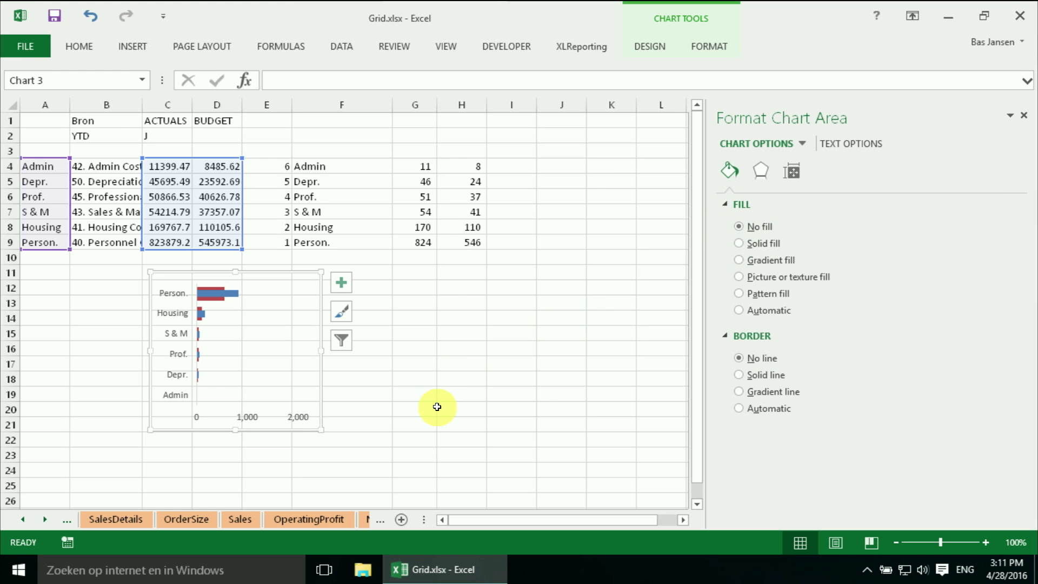
Step: Fill the BUDGET bars with a green theme colour
left_click(215, 304)
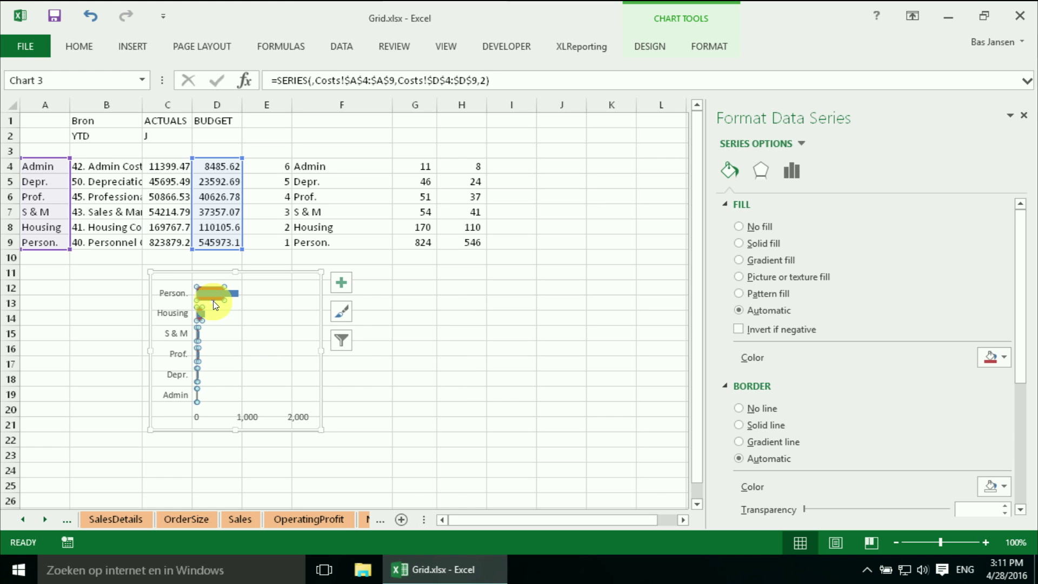
right_click(215, 304)
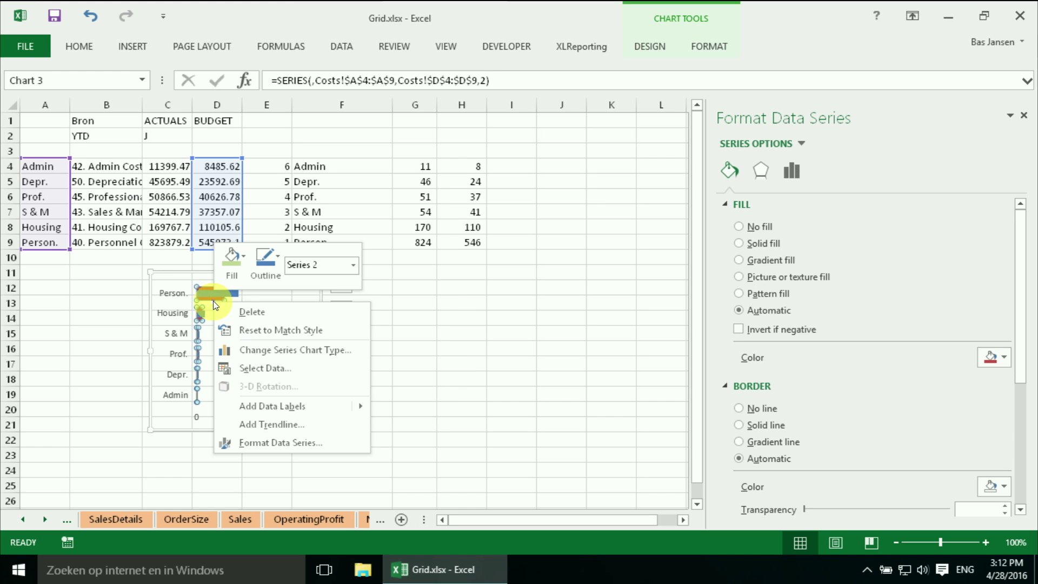
left_click(233, 260)
left_click(233, 262)
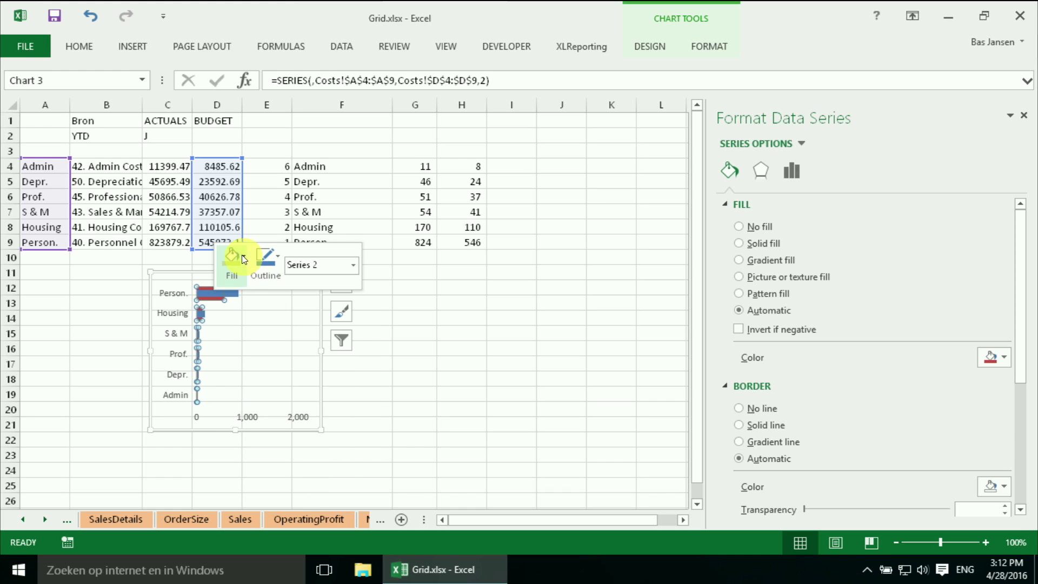
left_click(229, 254)
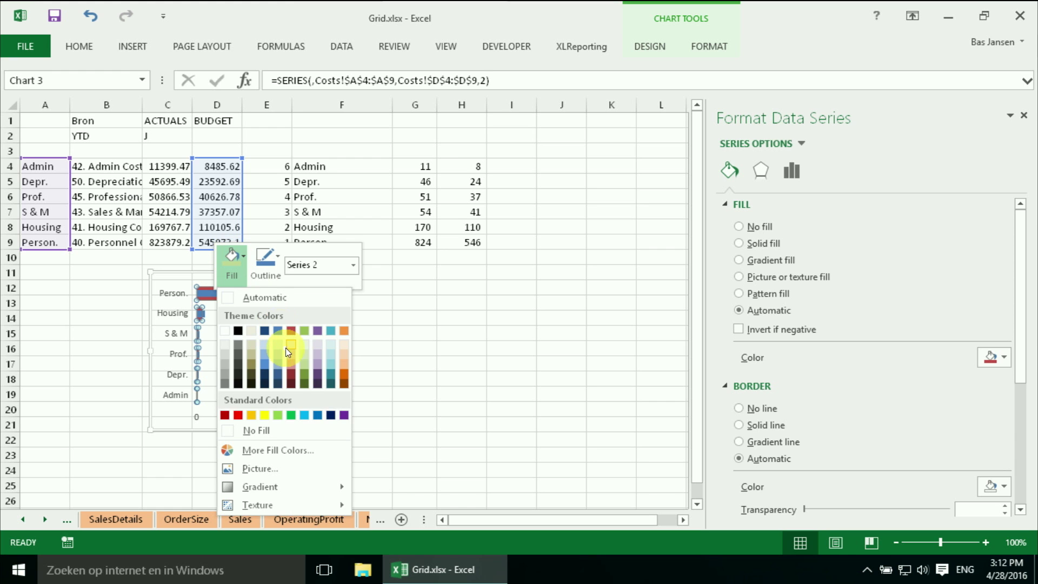
left_click(304, 365)
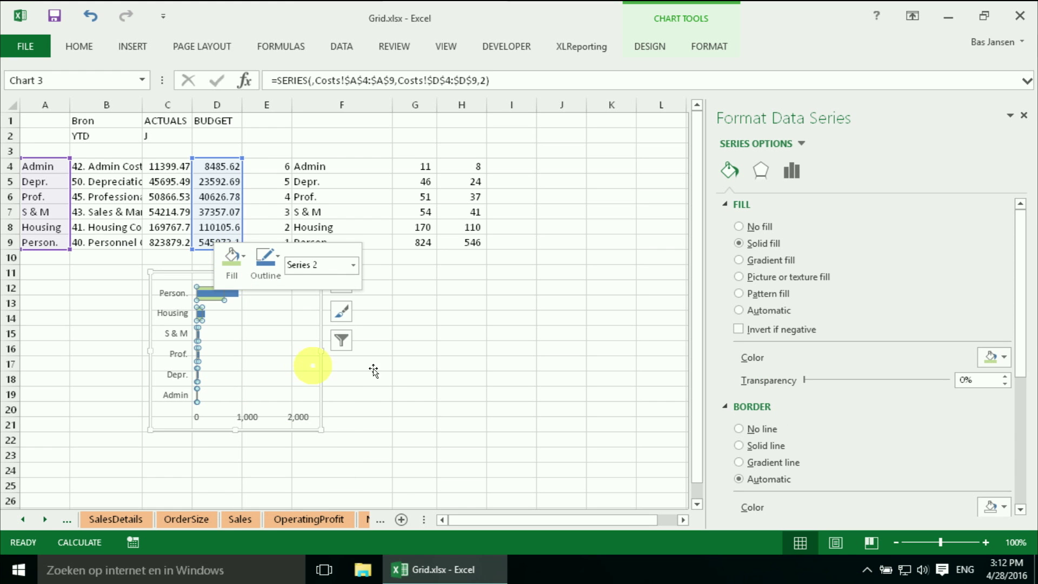
left_click(418, 369)
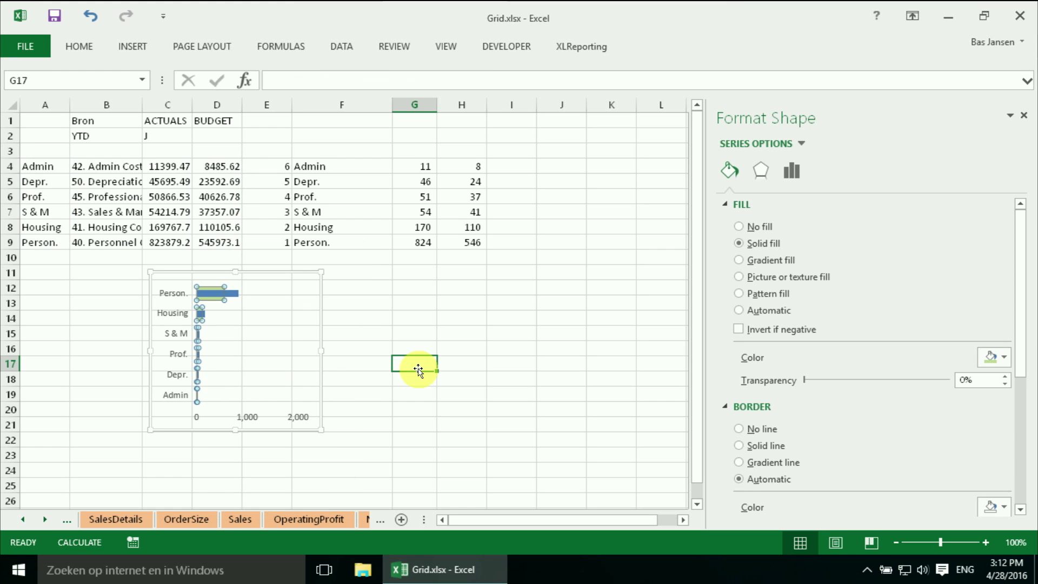
left_click(299, 372)
left_click(321, 386)
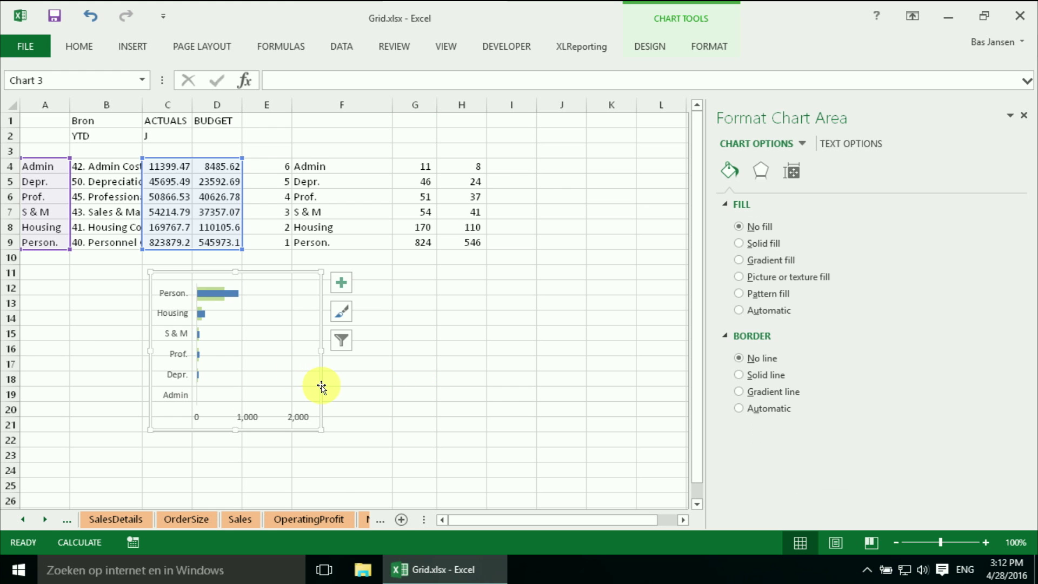
Step: Cut the costs chart and paste it at cell R4 on the Dashboard sheet
key("Delete")
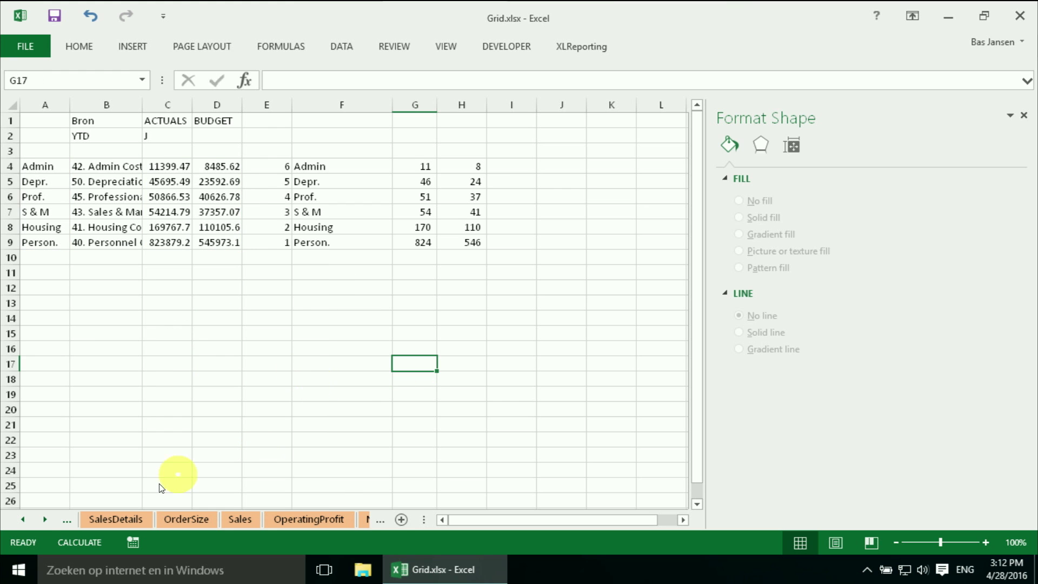
right_click(37, 518)
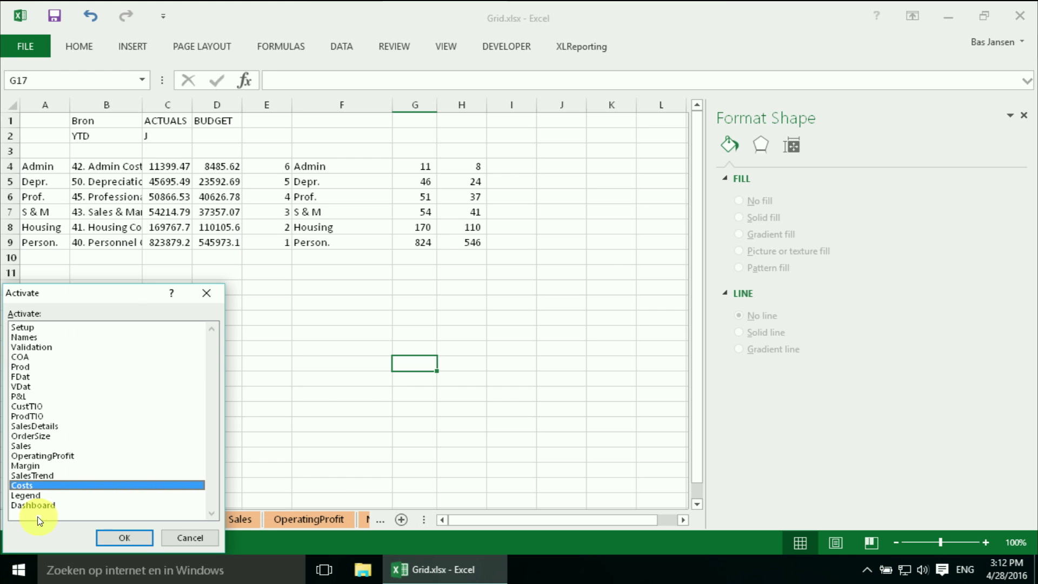
left_click(40, 506)
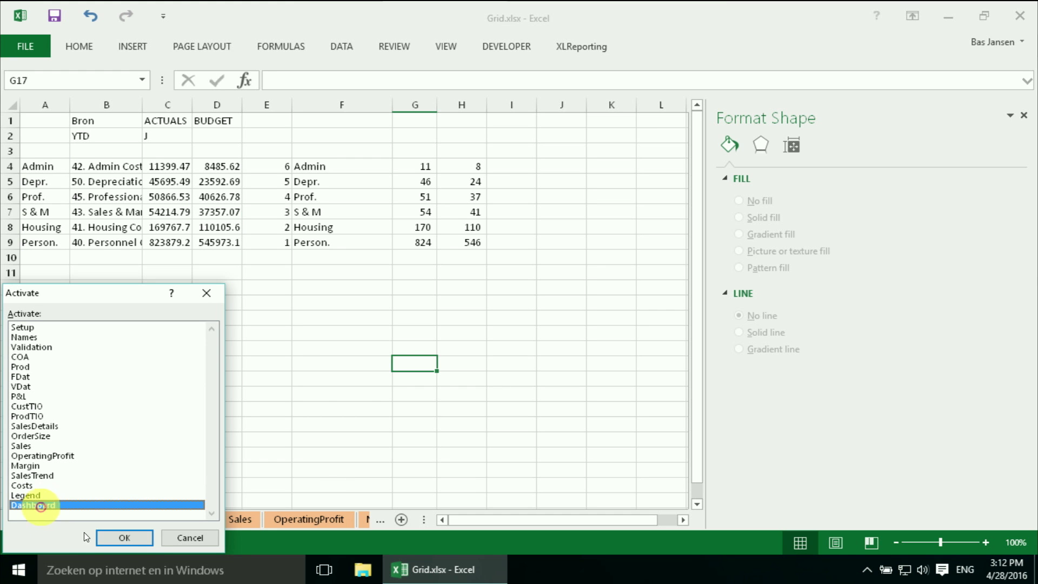
left_click(133, 541)
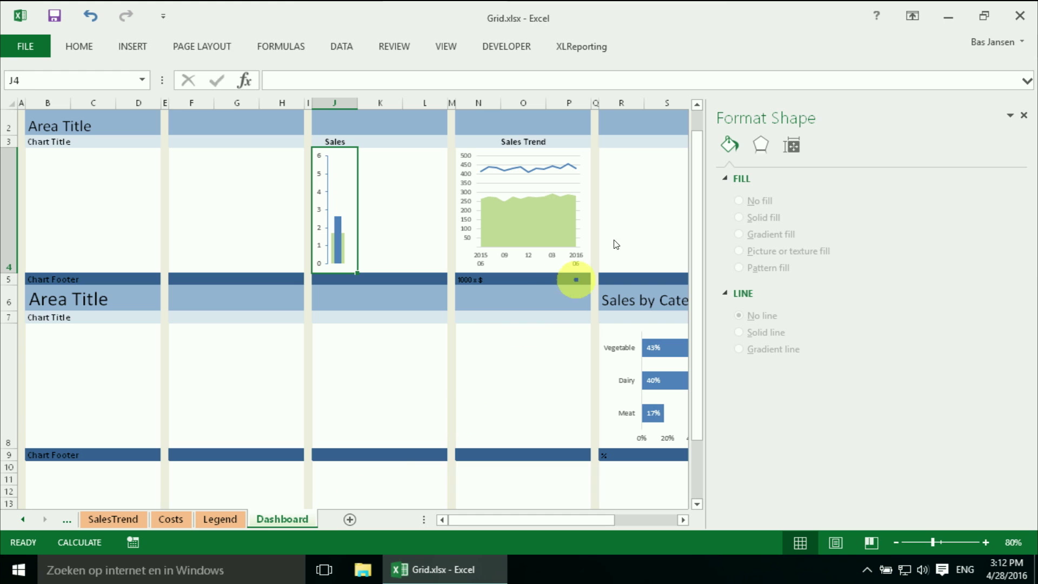
left_click(632, 206)
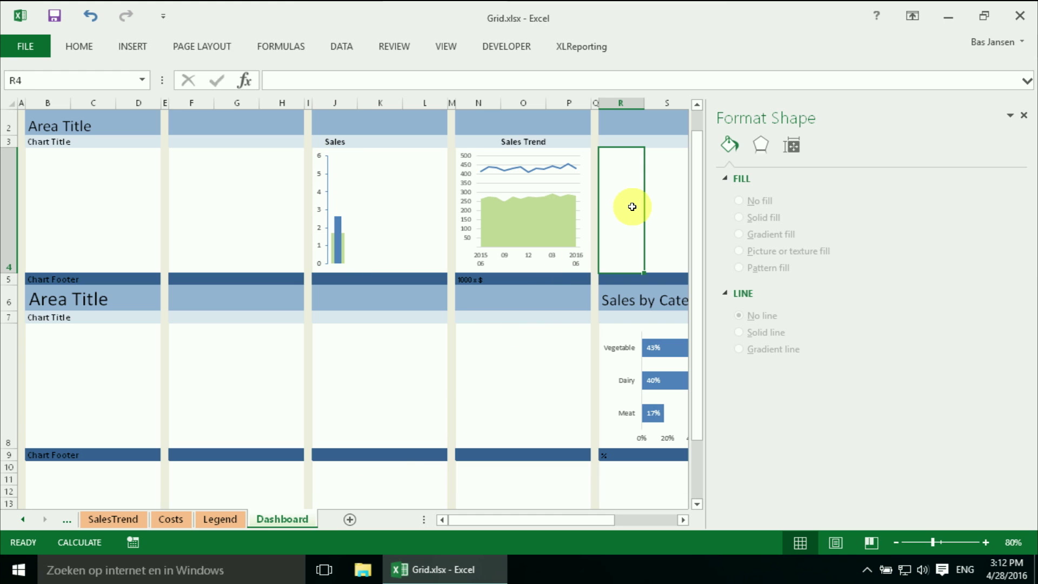
key("ctrl+v")
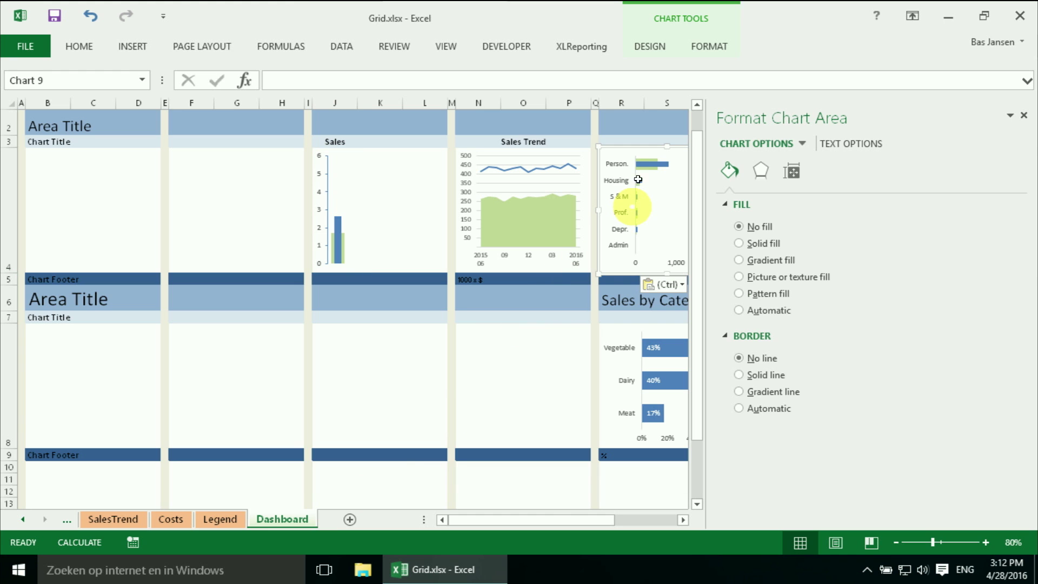
Step: Enter the heading 'Costs' in cell S2 above the chart
left_click(634, 139)
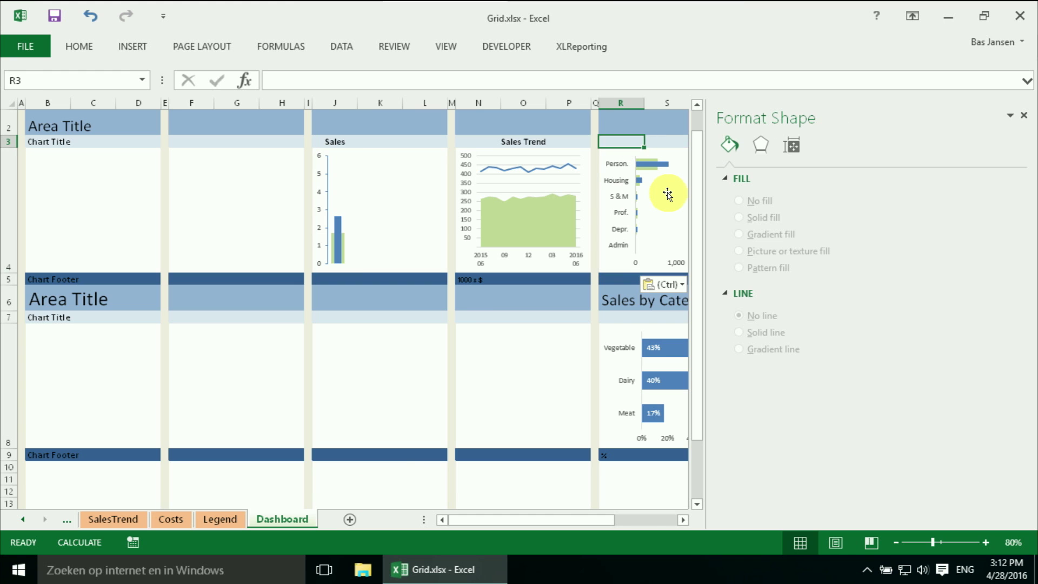
key("Up")
key("Right")
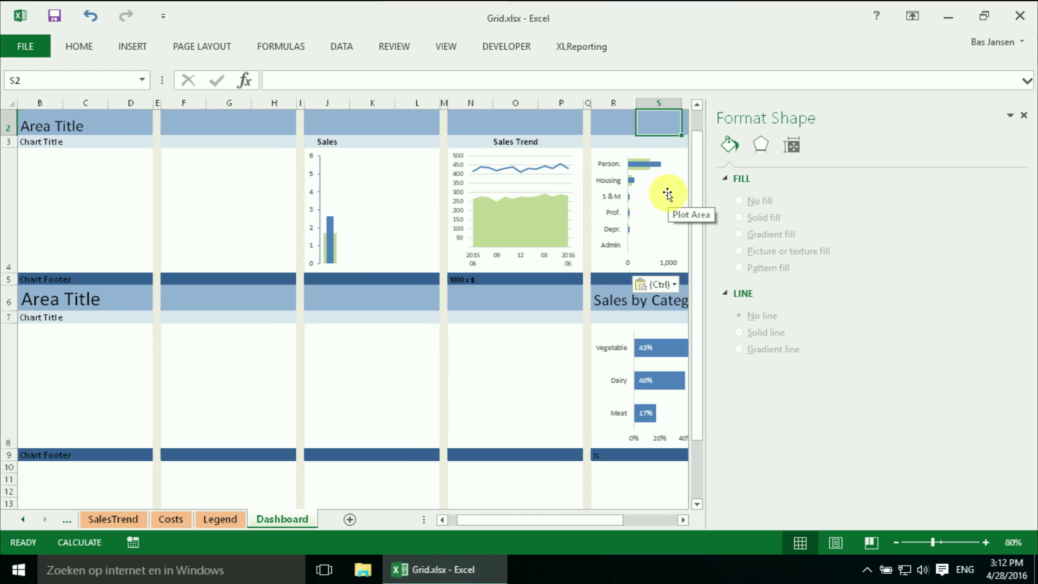
type("c")
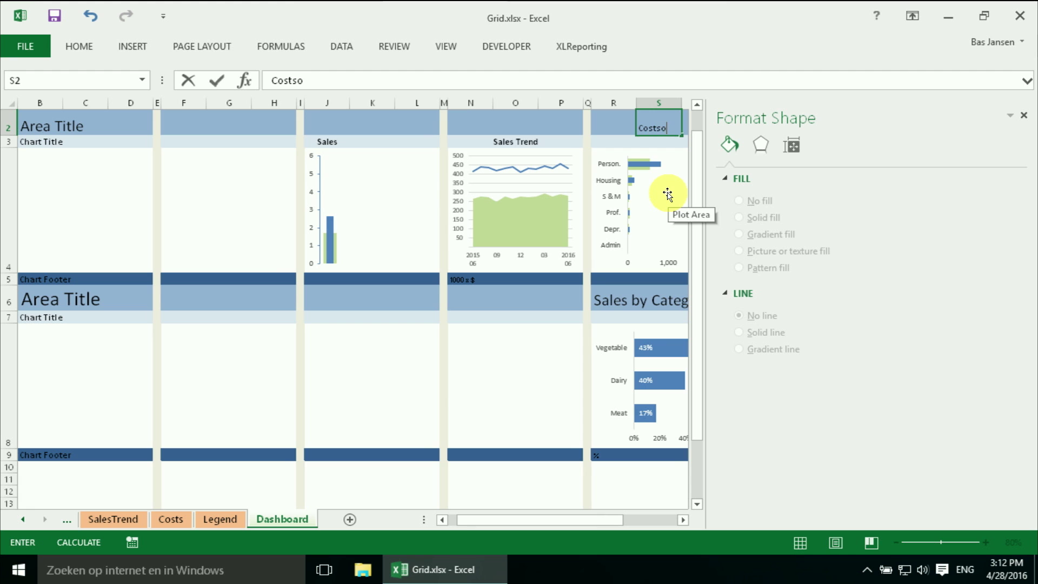
key("Return")
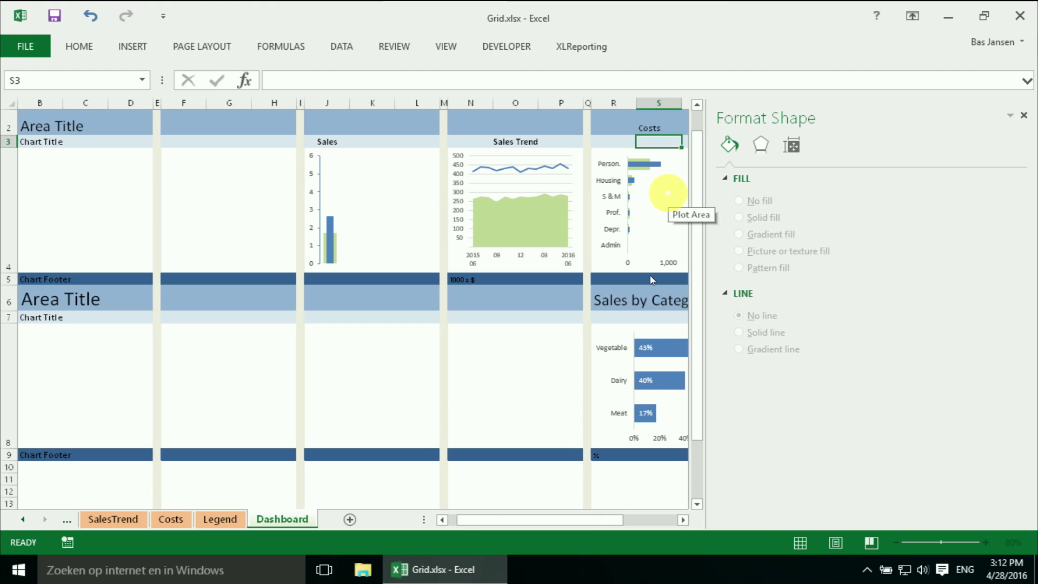
Step: Enlarge the Costs heading to 20 pt to match other titles, and close the Format Shape pane
left_click(633, 301)
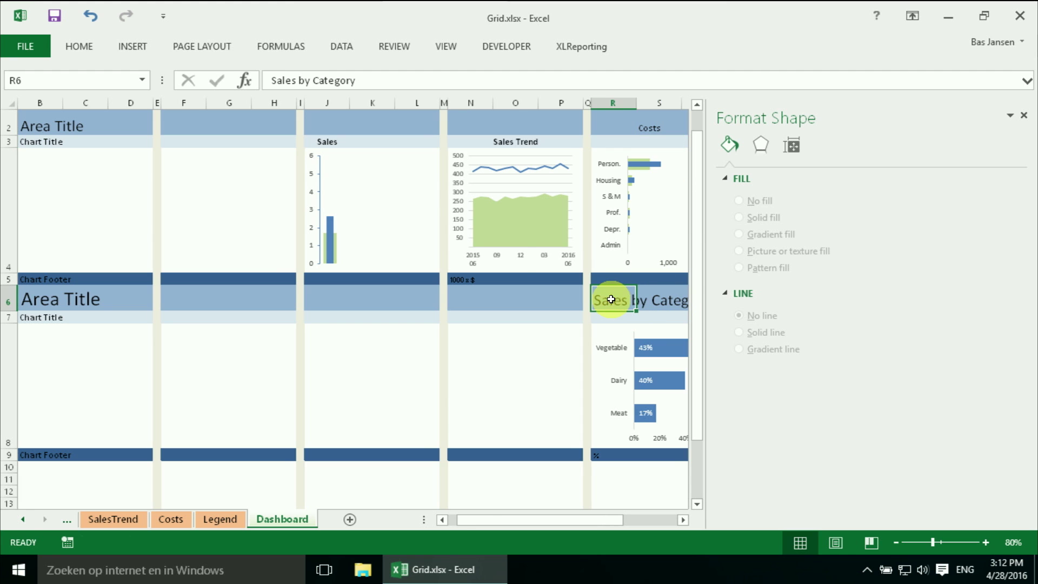
left_click(79, 46)
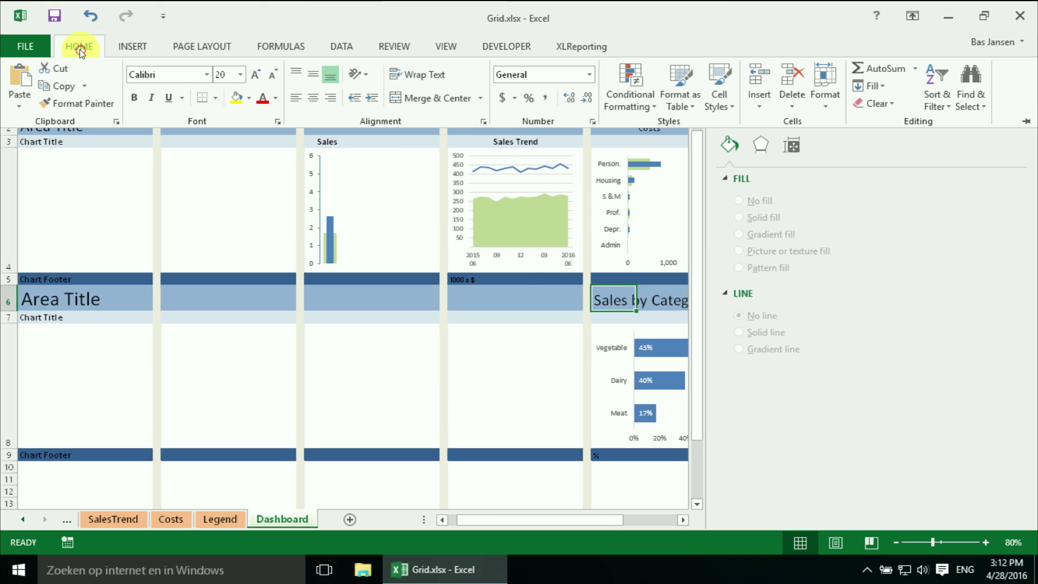
left_click(619, 143)
left_click(639, 127)
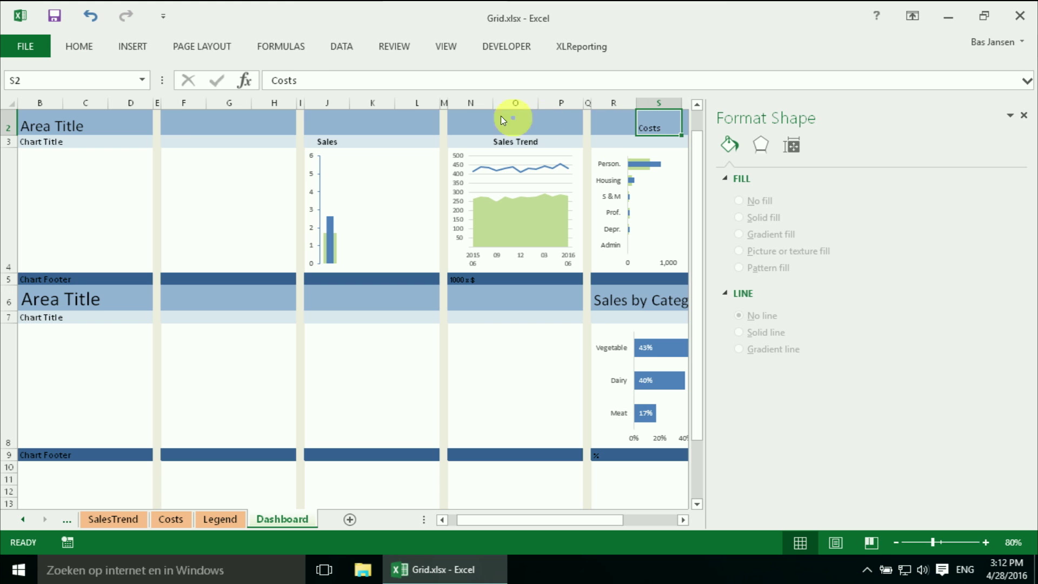
left_click(82, 47)
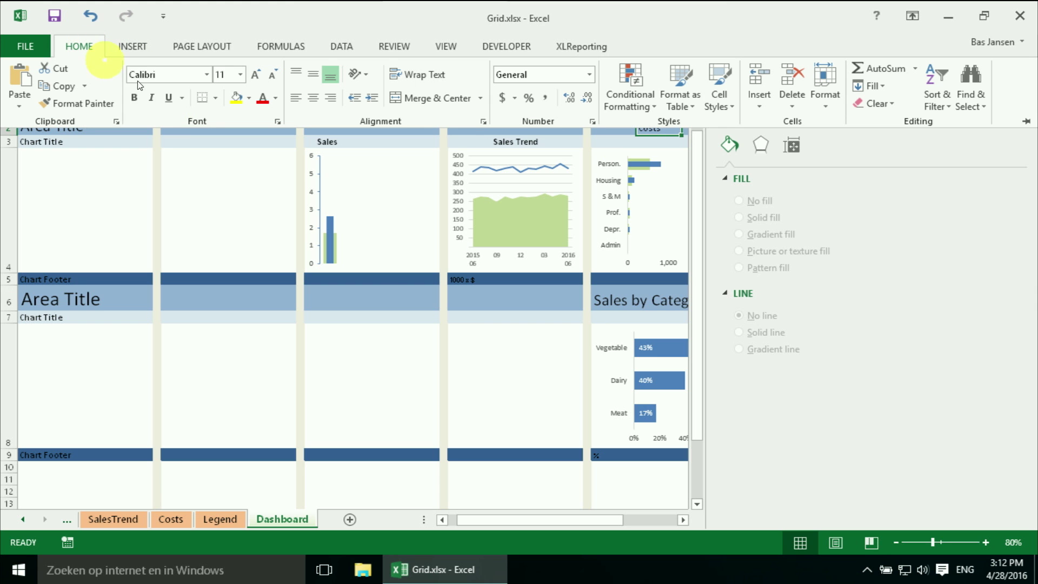
left_click(259, 76)
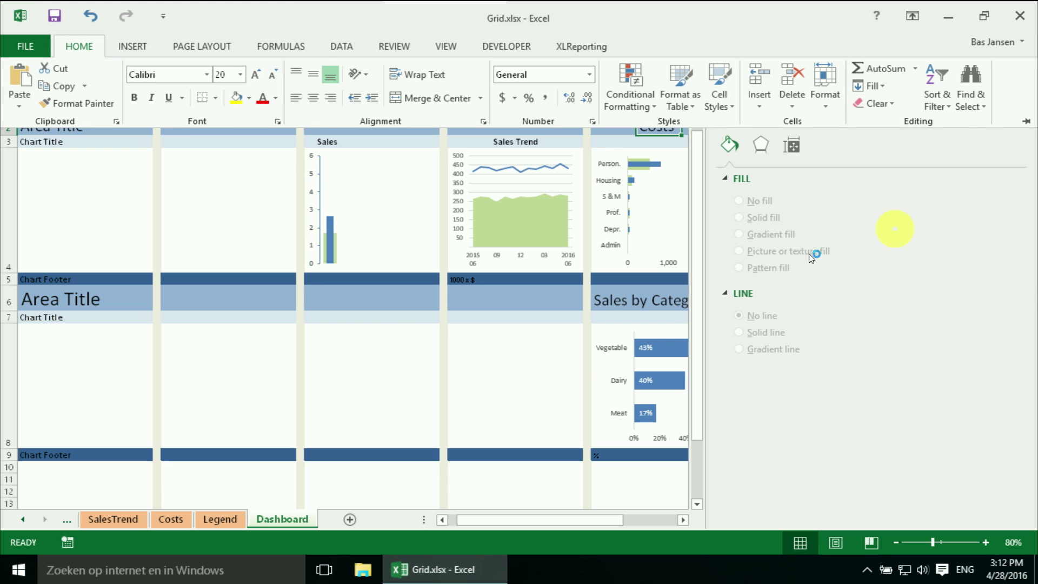
left_click(547, 362)
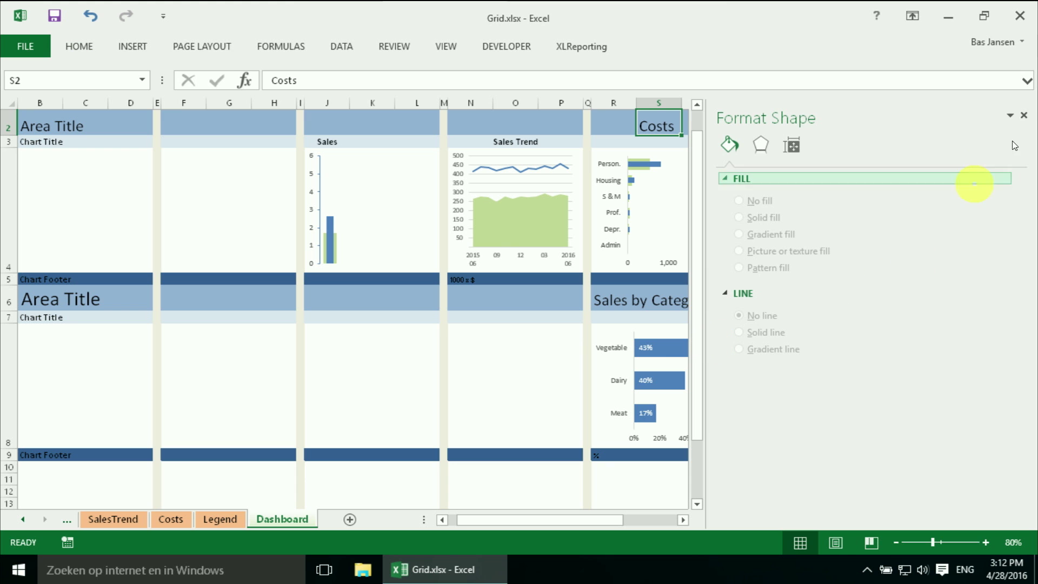
left_click(1024, 115)
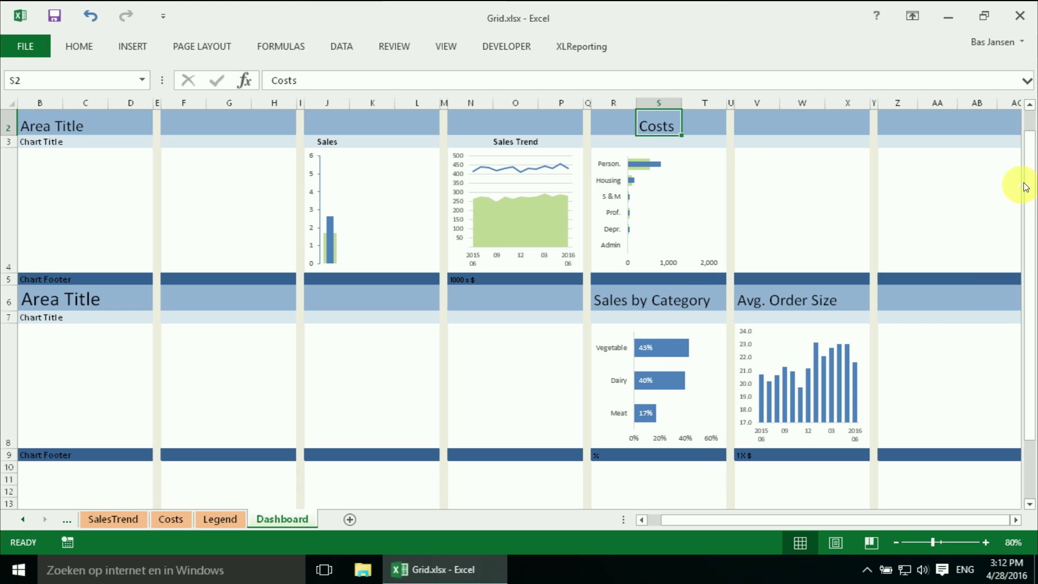
Step: Scroll up to reveal row 1 so the Dashboard Title appears above the Costs chart
left_click(1029, 107)
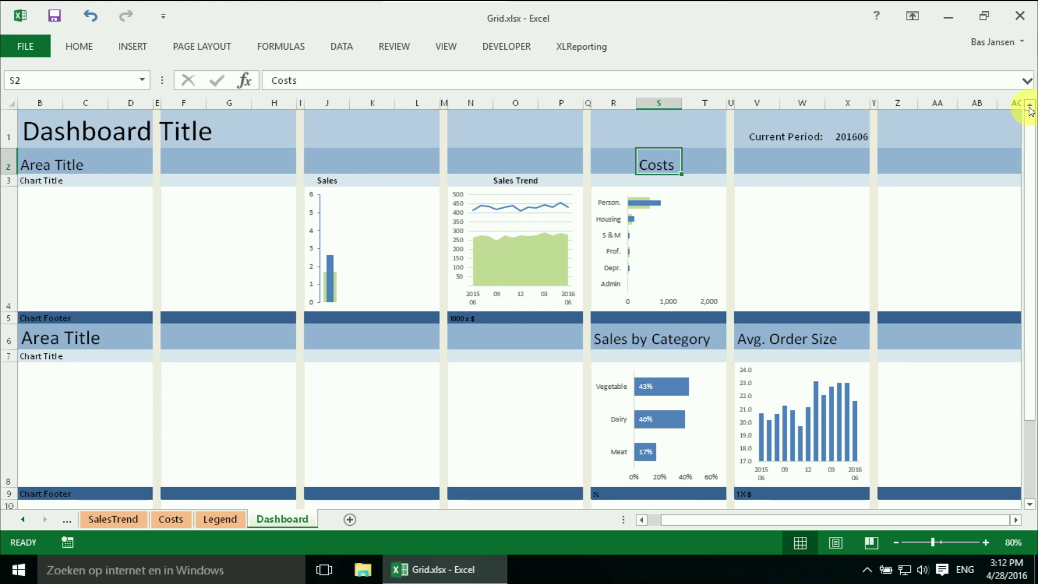